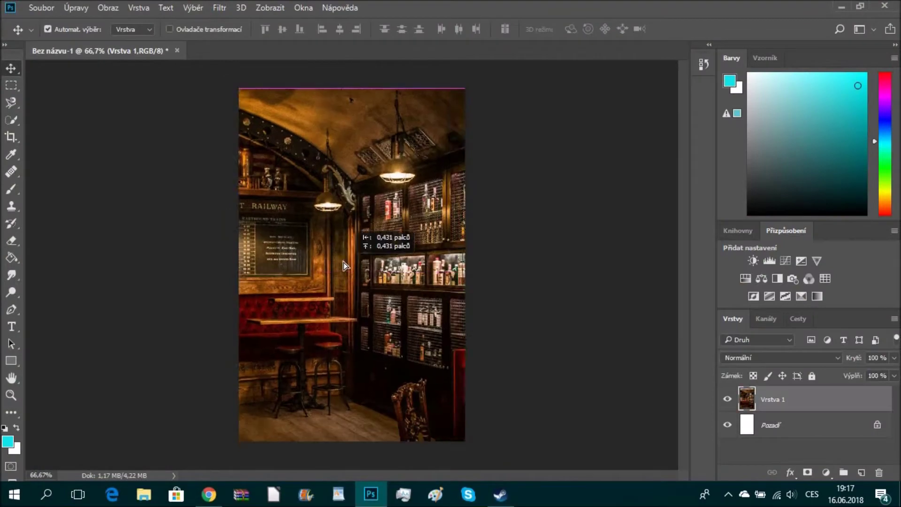
Position the bar photo in the portrait canvas and add a new empty layer above it.
drag(344, 263, 342, 255)
key(d)
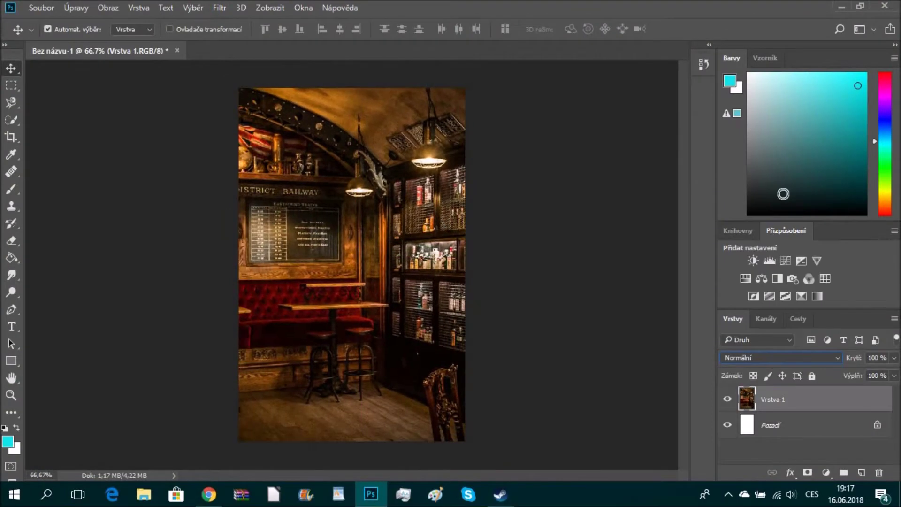
key(ctrl+shift+n)
key(Return)
Paint a black soft-brush vignette around the edges at 73% opacity, then add another layer.
key(b)
right_click(438, 261)
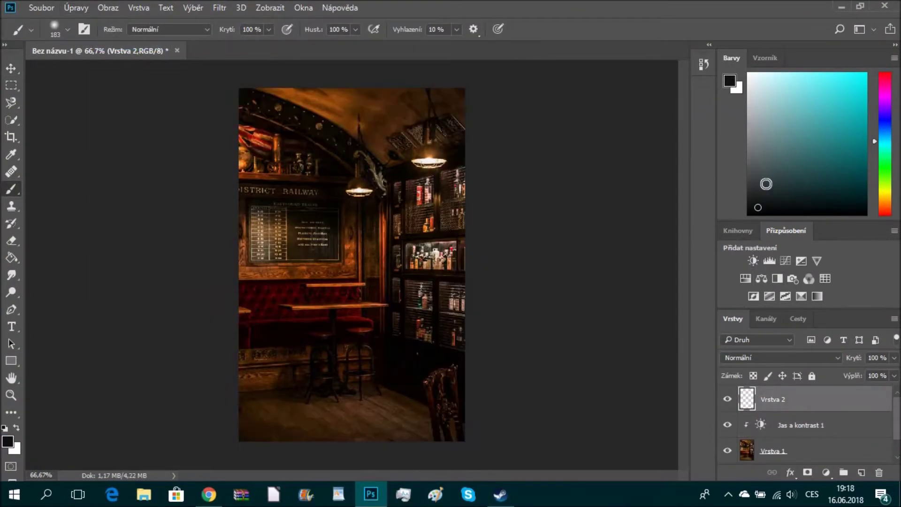
click(806, 356)
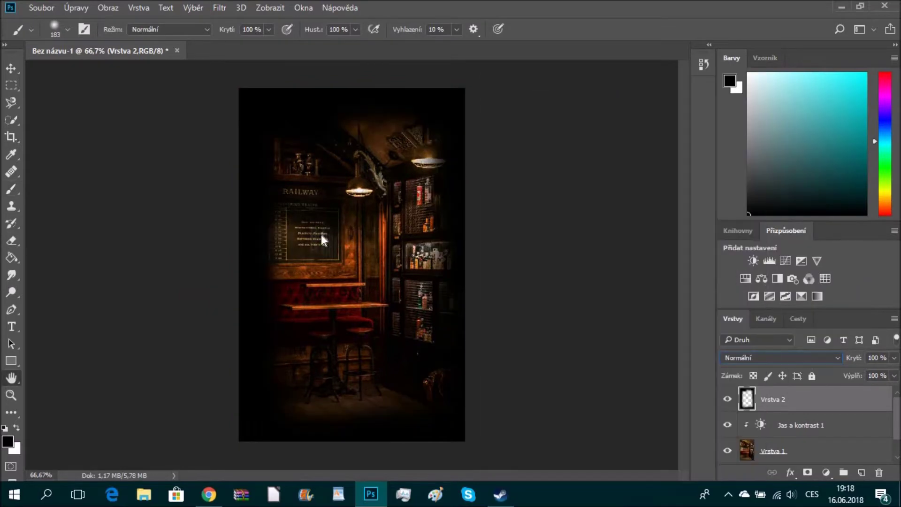
double_click(782, 403)
key(ctrl+shift+n)
key(Return)
Fill the new layer with dark red, blended as Hue (Odstín) at 56% opacity.
click(863, 128)
right_click(292, 201)
click(254, 150)
click(779, 358)
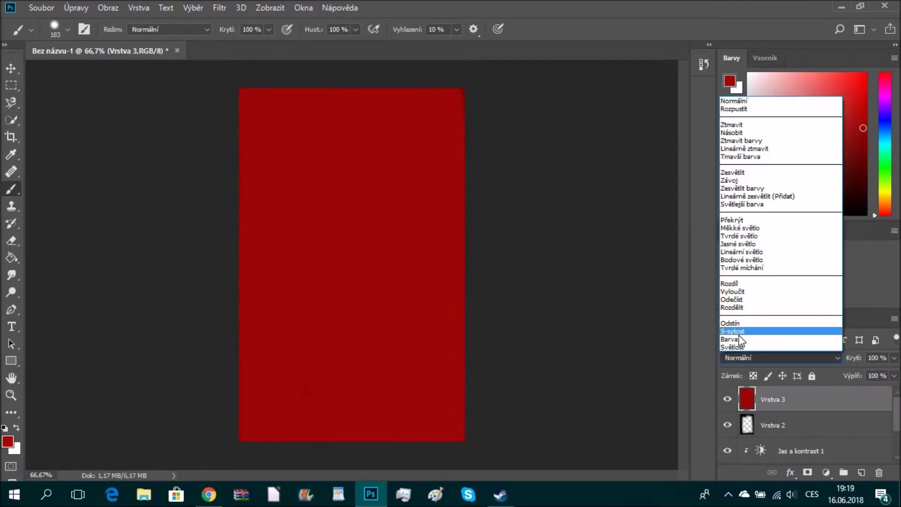
click(739, 336)
double_click(798, 399)
drag(354, 84, 582, 266)
drag(773, 307, 728, 308)
key(Return)
Paint a soft white glow under one lamp on a new layer and copy it under the second lamp.
key(ctrl+shift+n)
key(Return)
key(b)
right_click(475, 240)
click(357, 266)
key(v)
drag(356, 266, 538, 207)
key(ctrl+j)
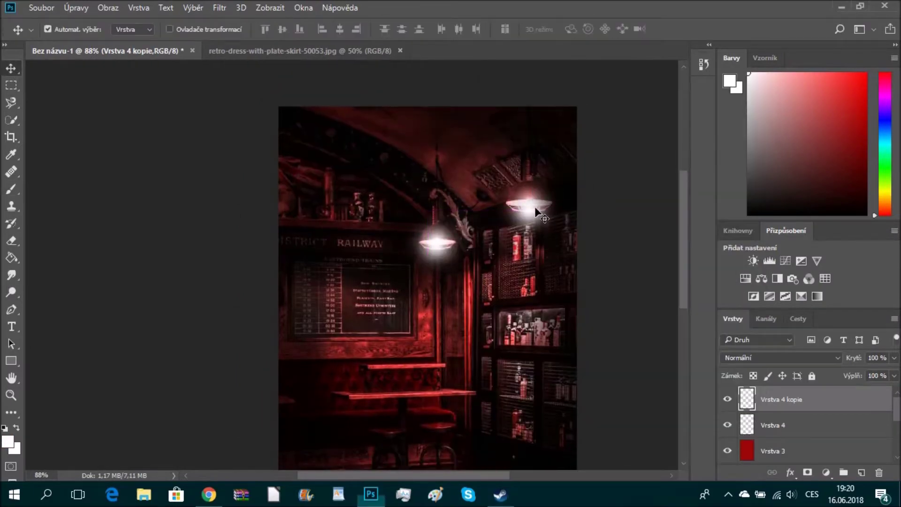
Paint a white vertical light streak down the pillar on a new layer.
scroll(539, 207, up, 2)
key(alt+bracketleft)
scroll(590, 233, down, 2)
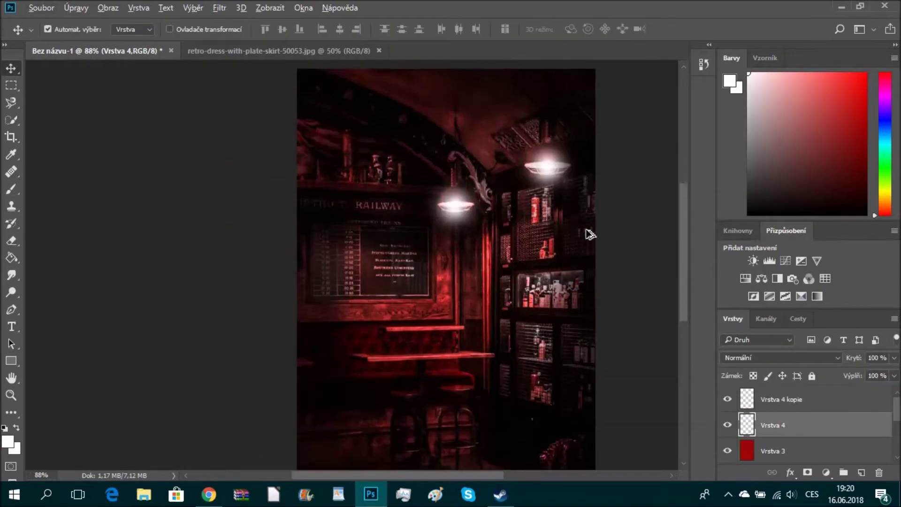
scroll(516, 328, down, 2)
click(150, 216)
scroll(181, 195, up, 1)
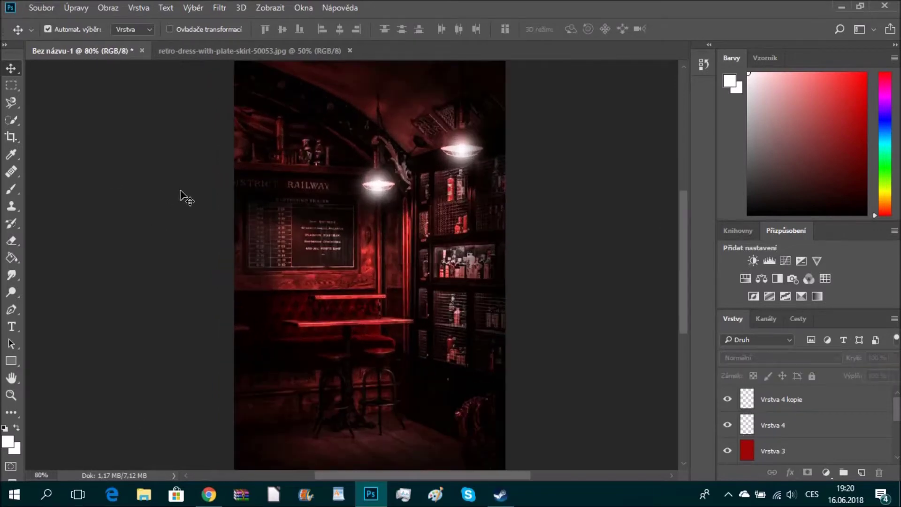
key(alt+bracketright)
key(ctrl+shift+alt+n)
key(b)
drag(405, 239, 405, 342)
Set the streak layer's blend mode to Overlay (Překrýt).
click(779, 358)
click(736, 248)
click(766, 358)
click(731, 132)
click(766, 358)
click(732, 219)
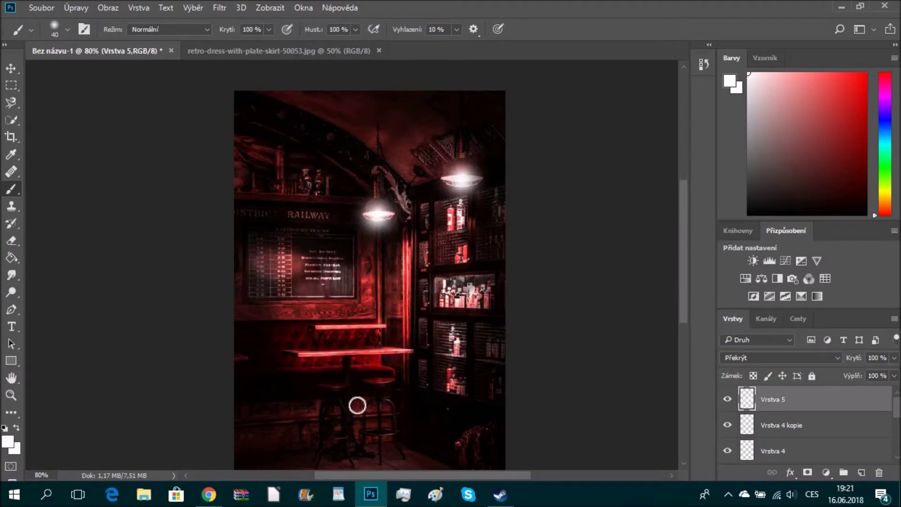
Save the document as dffdfdf.psd.
key(ctrl+s)
text(dffdfdf)
key(Return)
click(628, 150)
click(729, 426)
Adjust the blending options of the glow copy layer and the first lamp glow layer.
right_click(729, 426)
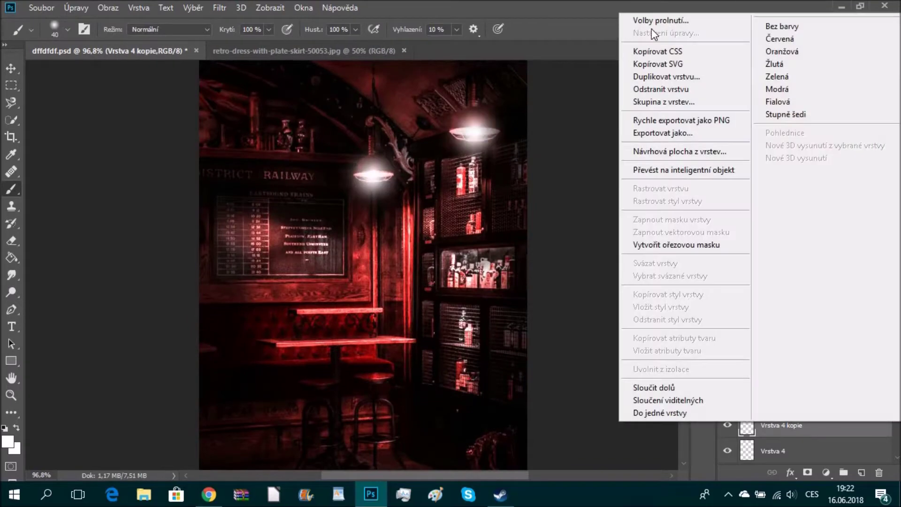
click(626, 16)
click(830, 279)
click(732, 400)
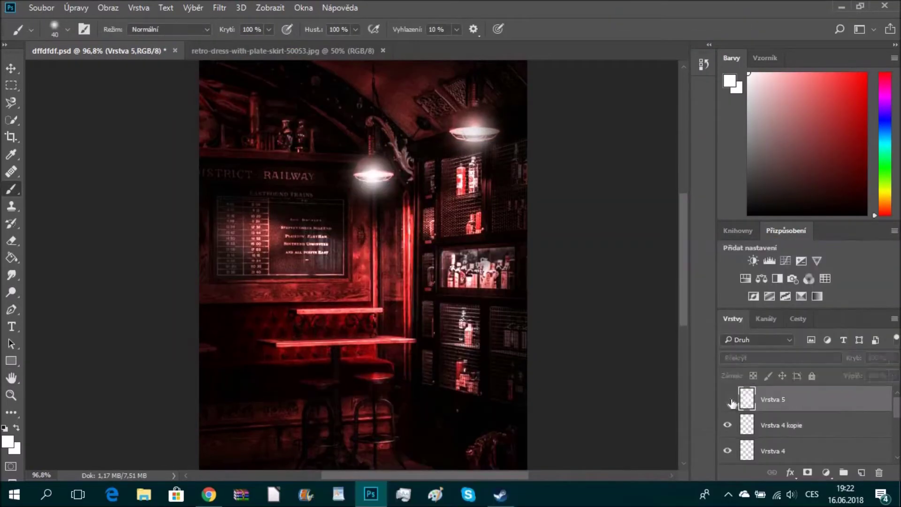
click(799, 448)
right_click(799, 448)
click(657, 47)
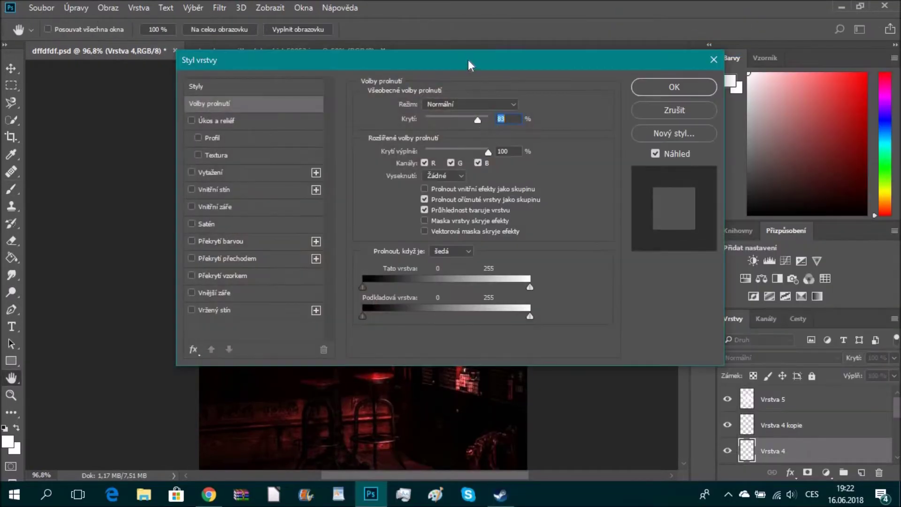
key(Return)
Apply a Motion Blur with distance 41 to both lamp glow layers.
click(220, 8)
click(450, 234)
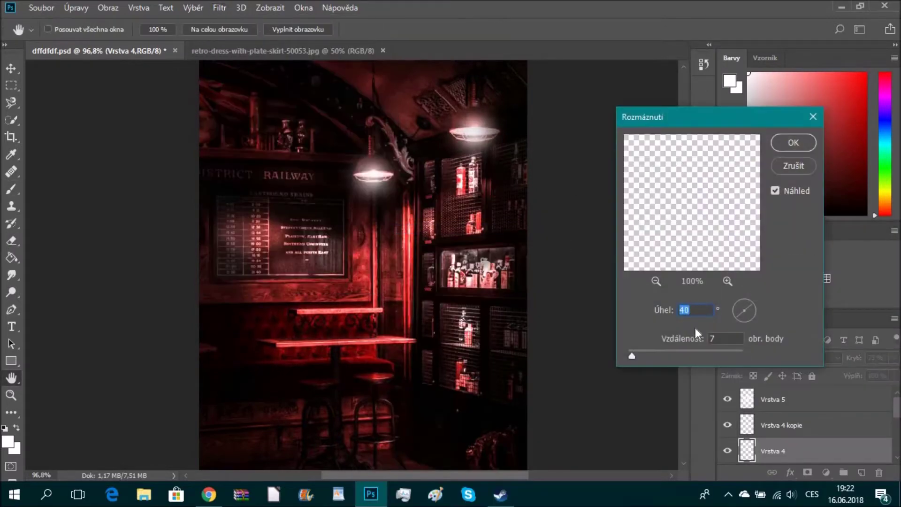
click(654, 357)
click(793, 142)
click(779, 425)
click(219, 8)
click(451, 235)
click(793, 143)
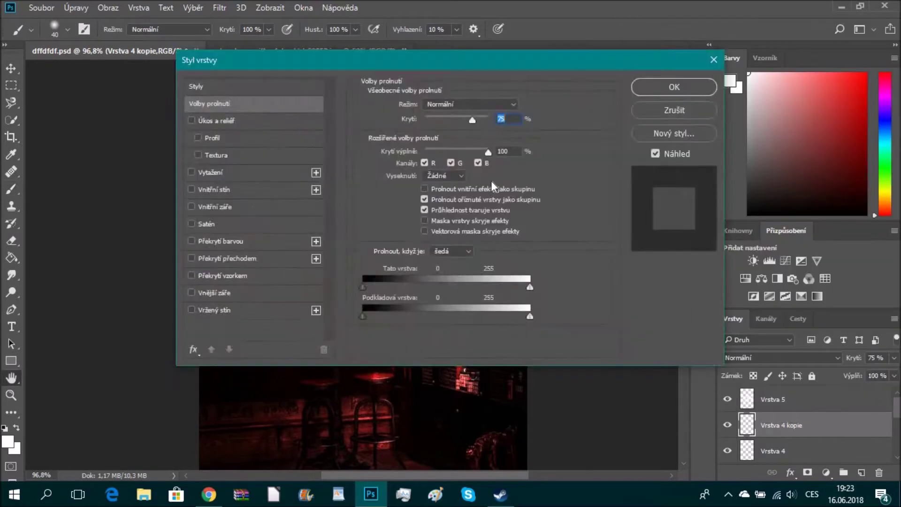
Lower the first lamp glow layer's opacity in its layer options.
drag(491, 181, 684, 369)
click(869, 345)
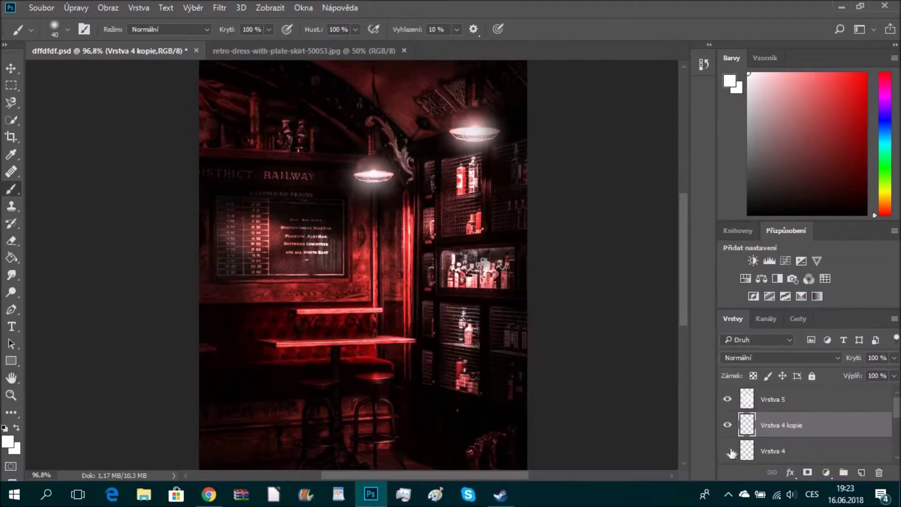
double_click(821, 455)
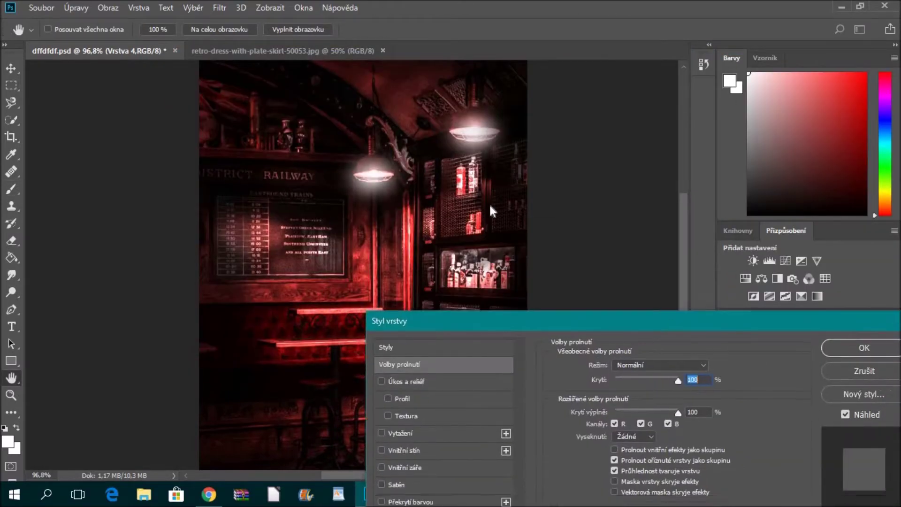
key(Return)
Add a Curves adjustment and pull the curve down to darken the bar scene.
key(b)
scroll(587, 211, down, 3)
scroll(734, 432, down, 3)
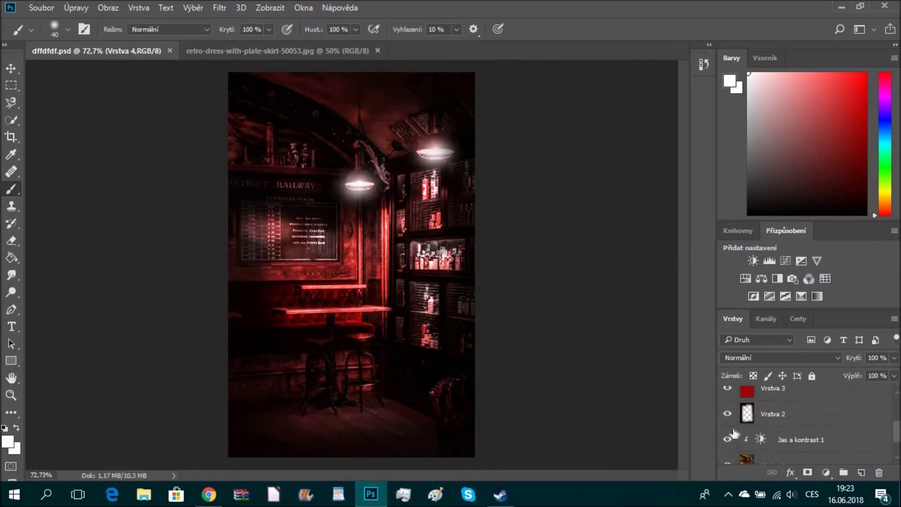
click(786, 260)
drag(619, 178, 602, 200)
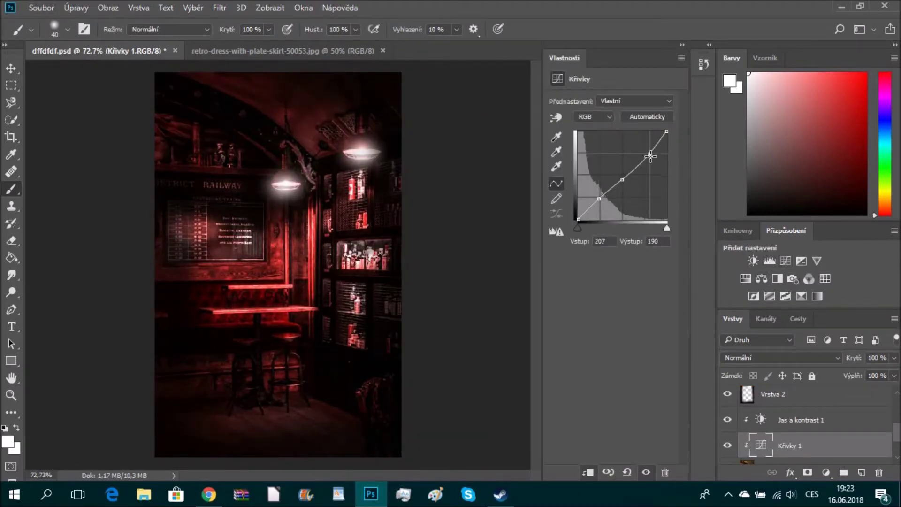
Collapse the Křivky 1 curves properties panel.
click(700, 64)
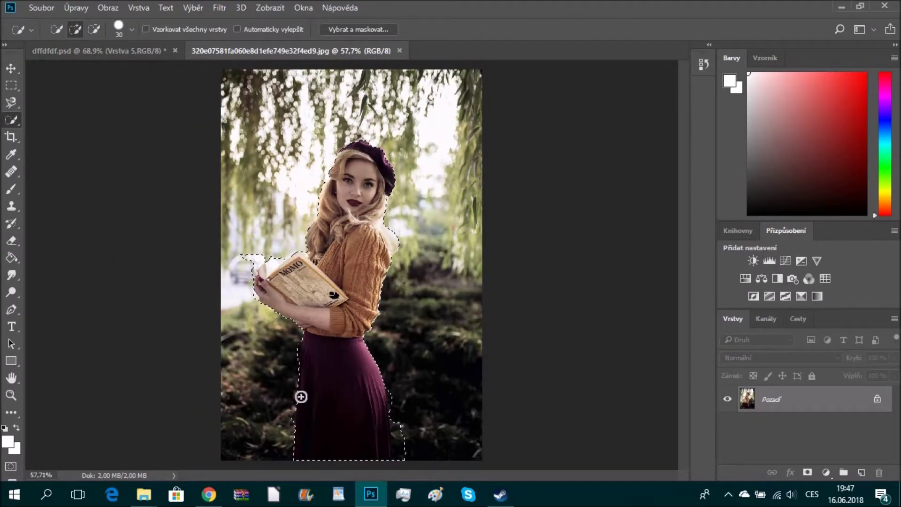
Refine the woman's selection in Select and Mask, zooming in to check and fitting the photo.
key(ctrl+alt+r)
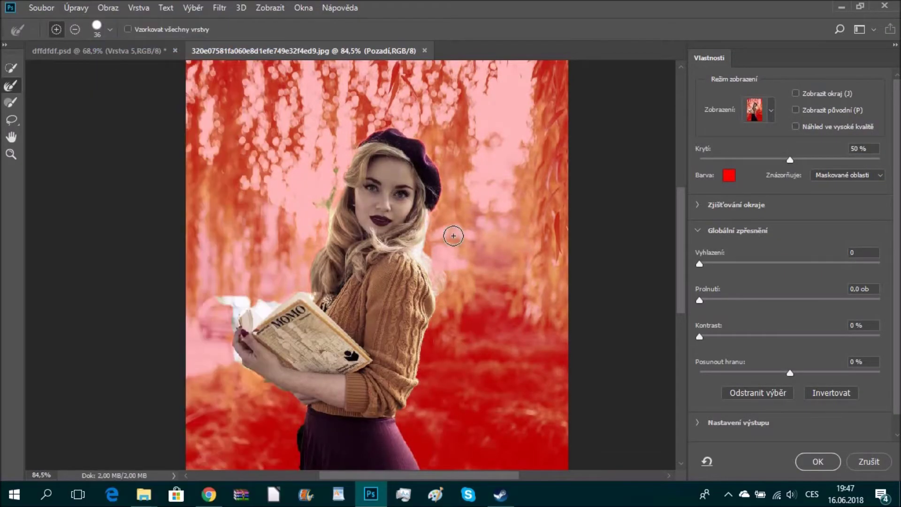
key(ctrl+plus)
key(ctrl+0)
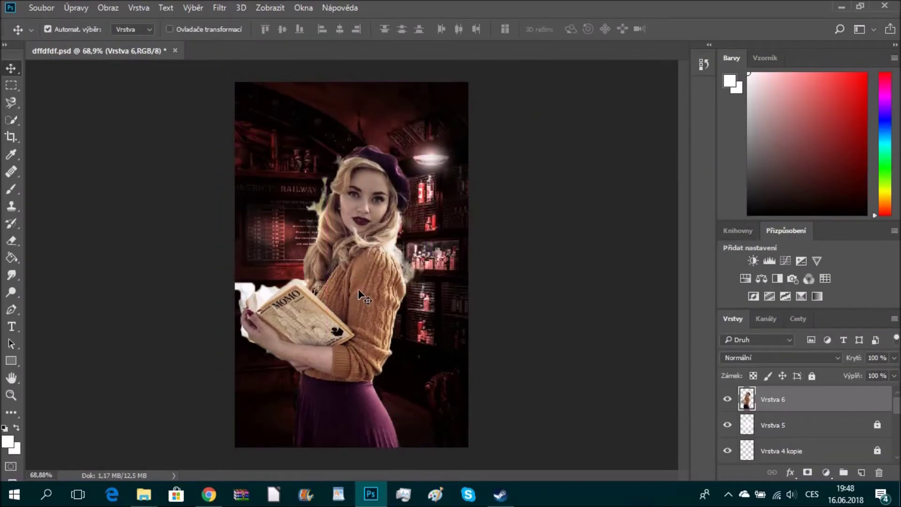
Erase stray edges around the woman's sweater and skirt with a 12 px eraser, zooming in closely.
key(e)
scroll(324, 328, up, 3)
scroll(492, 389, down, 3)
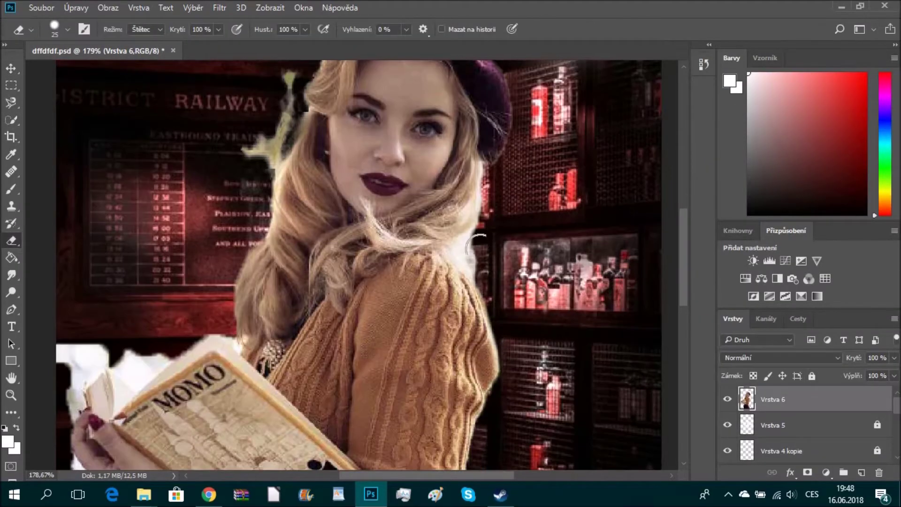
right_click(507, 233)
key(Return)
scroll(453, 330, up, 2)
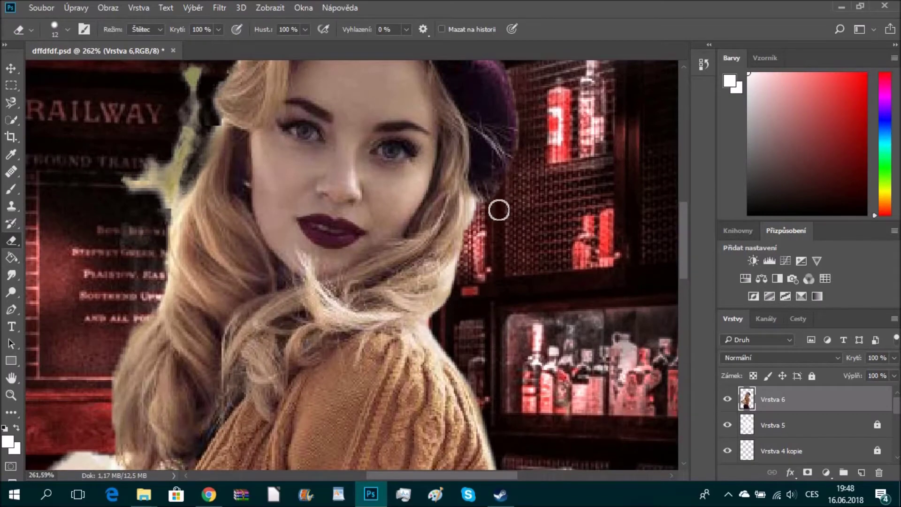
scroll(491, 212, up, 3)
scroll(429, 83, up, 3)
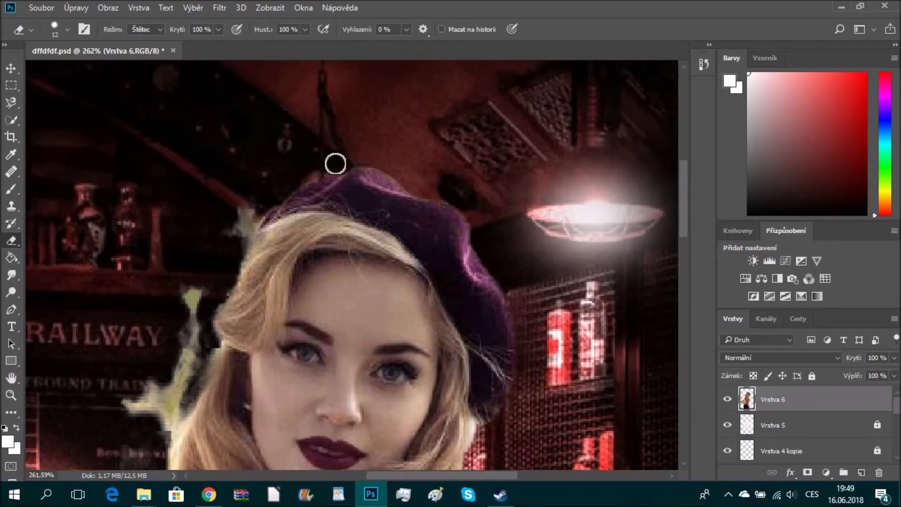
scroll(255, 218, down, 3)
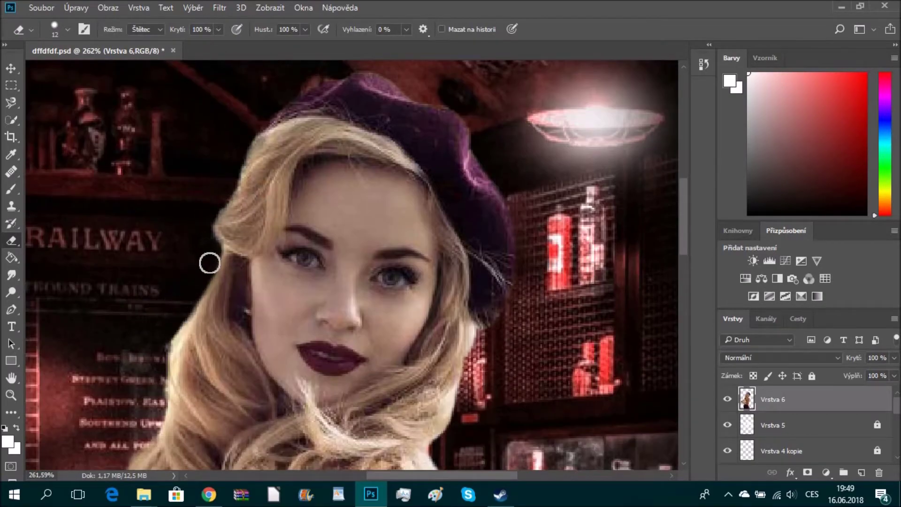
scroll(209, 262, up, 2)
scroll(121, 418, down, 2)
scroll(117, 257, down, 2)
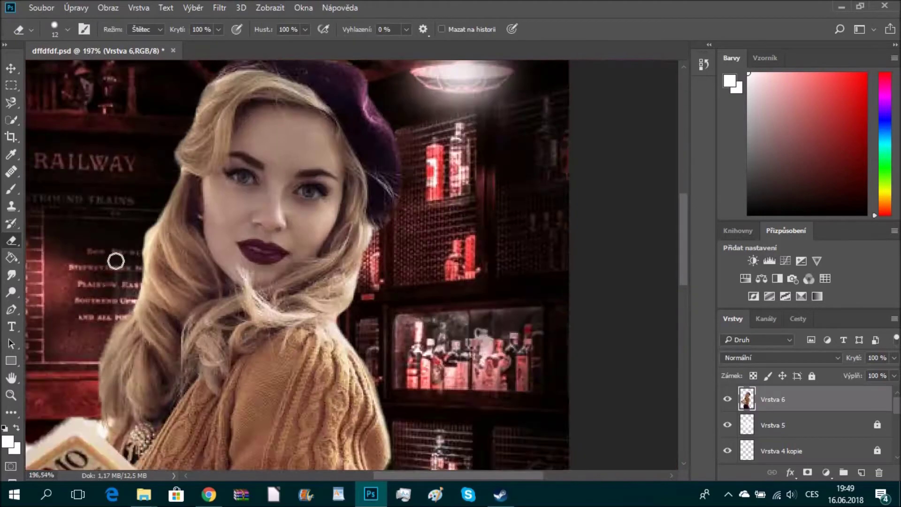
scroll(318, 199, down, 1)
scroll(224, 277, up, 3)
scroll(224, 277, down, 1)
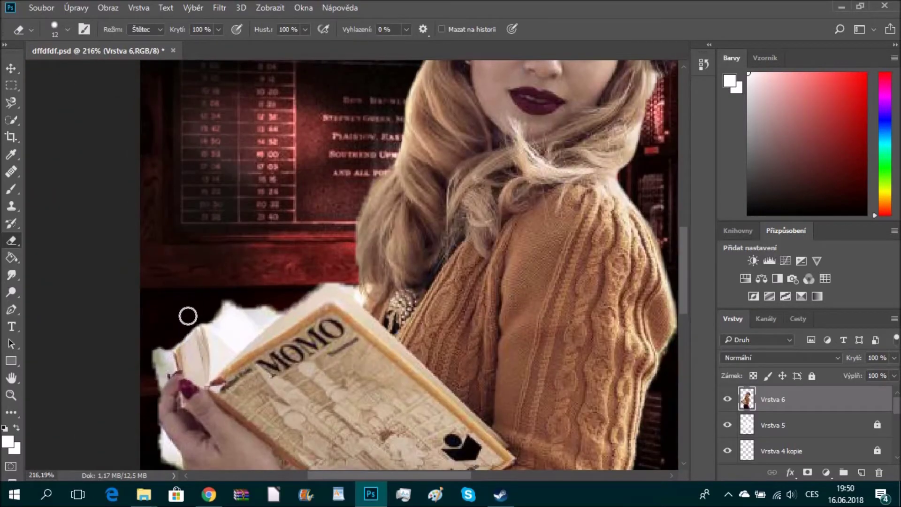
scroll(188, 282, up, 1)
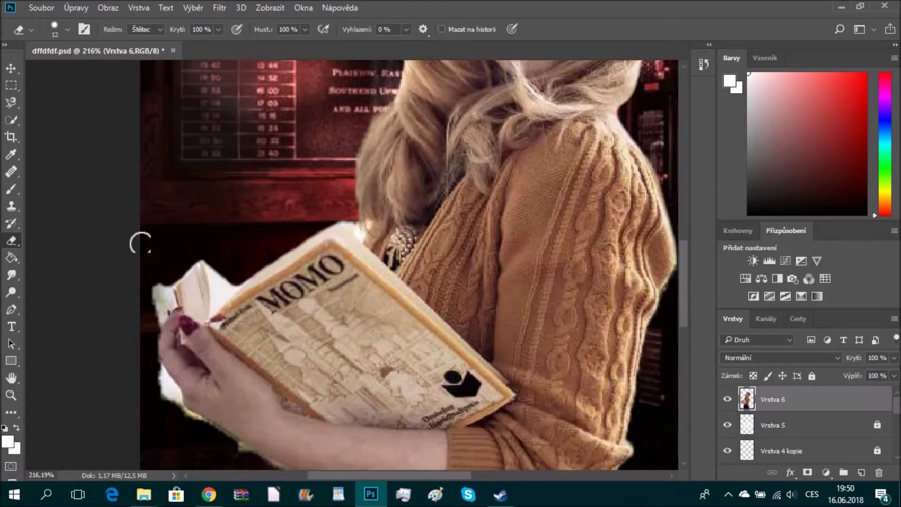
scroll(155, 329, up, 2)
Clean leftover background beside the book with a 5 px eraser, then zoom out to check.
right_click(162, 328)
drag(286, 275, 278, 275)
key(Return)
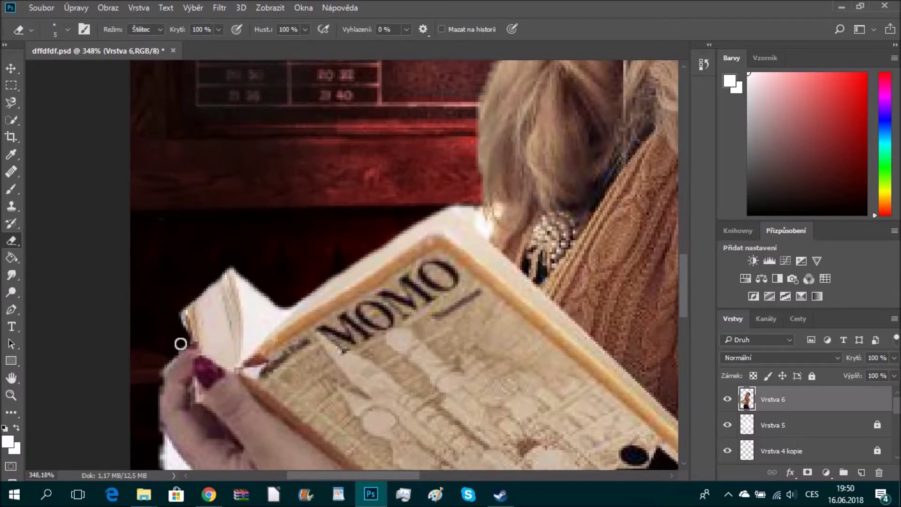
scroll(394, 282, down, 2)
scroll(375, 215, up, 2)
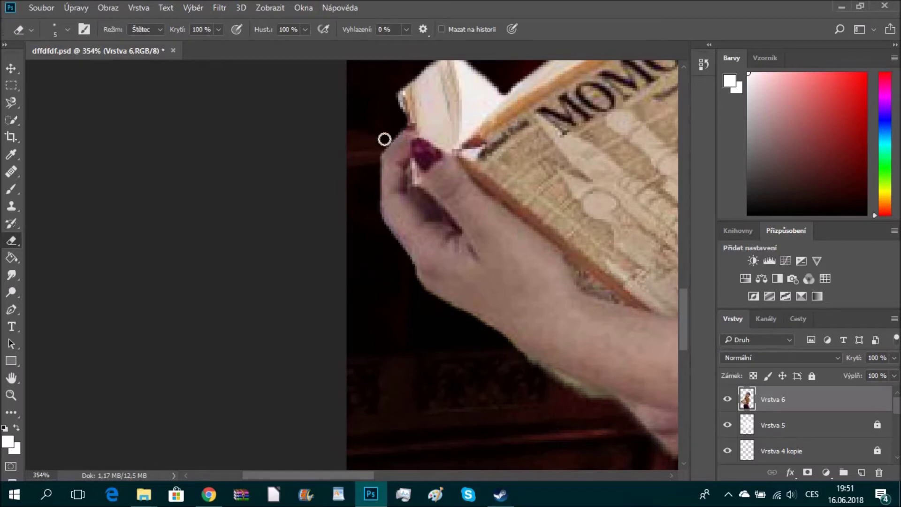
scroll(470, 326, up, 1)
scroll(387, 353, down, 5)
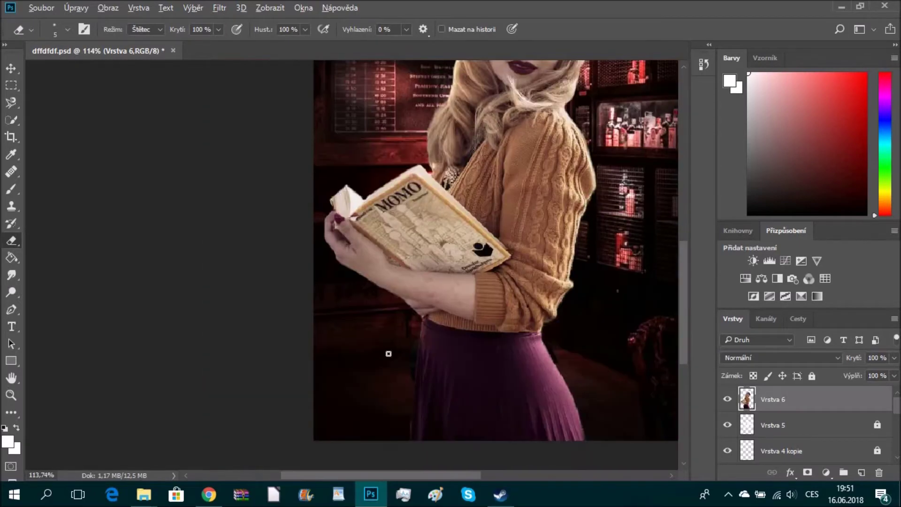
scroll(460, 340, up, 4)
scroll(464, 340, down, 1)
scroll(446, 422, down, 4)
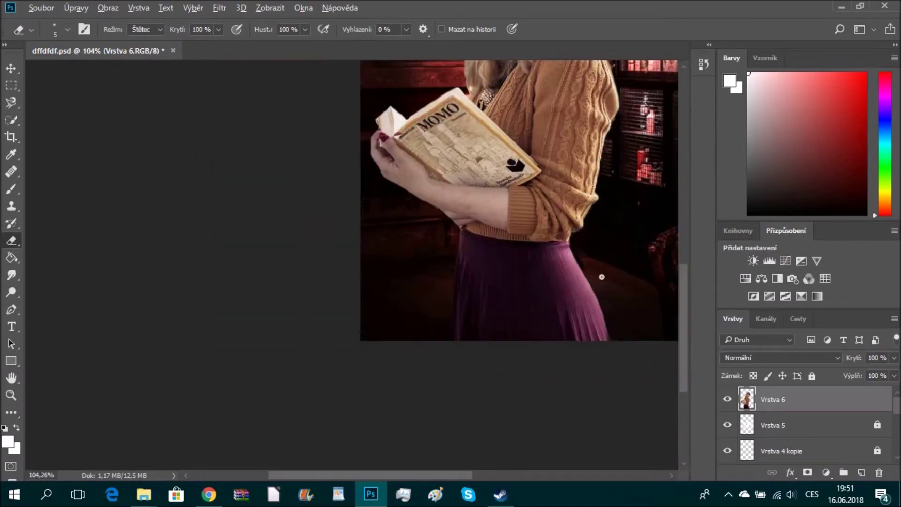
scroll(450, 375, up, 3)
scroll(452, 347, up, 1)
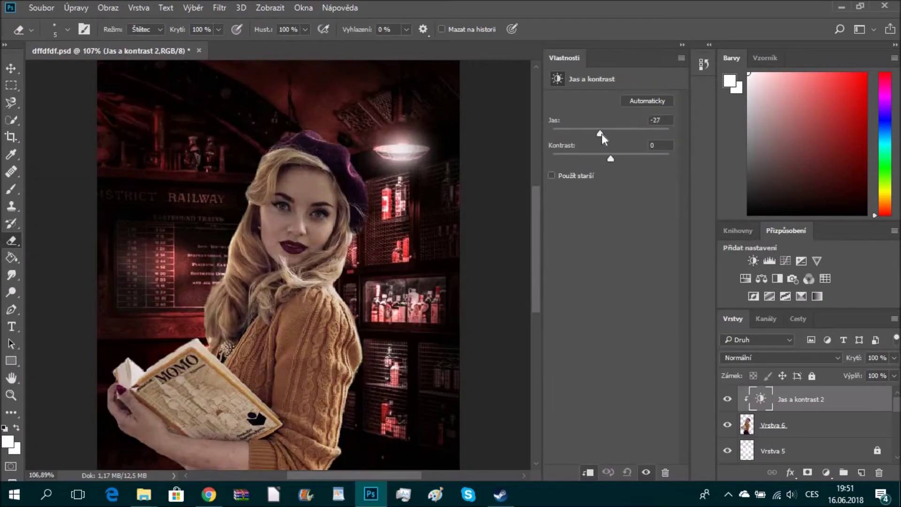
drag(602, 134, 605, 135)
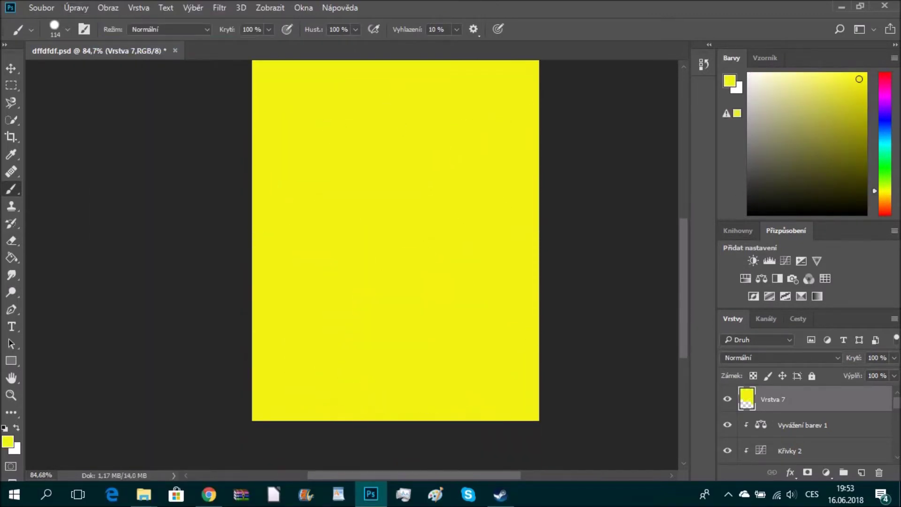
Blend the orange Vrstva 7 as Soft Light (Měkké světlo) at 9% opacity.
scroll(760, 358, down, 5)
scroll(761, 357, down, 7)
scroll(761, 358, down, 4)
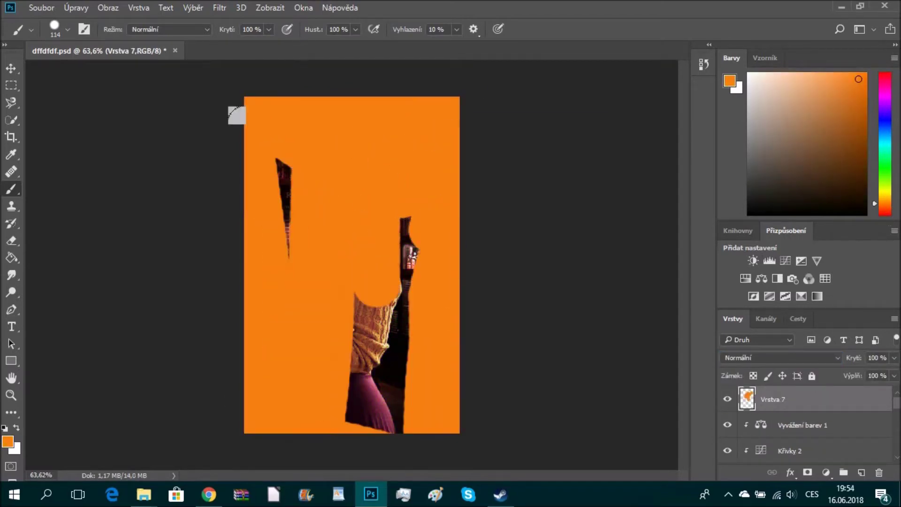
scroll(757, 357, down, 3)
scroll(756, 357, down, 5)
scroll(757, 357, down, 2)
scroll(758, 356, down, 1)
scroll(758, 356, up, 4)
scroll(759, 356, up, 5)
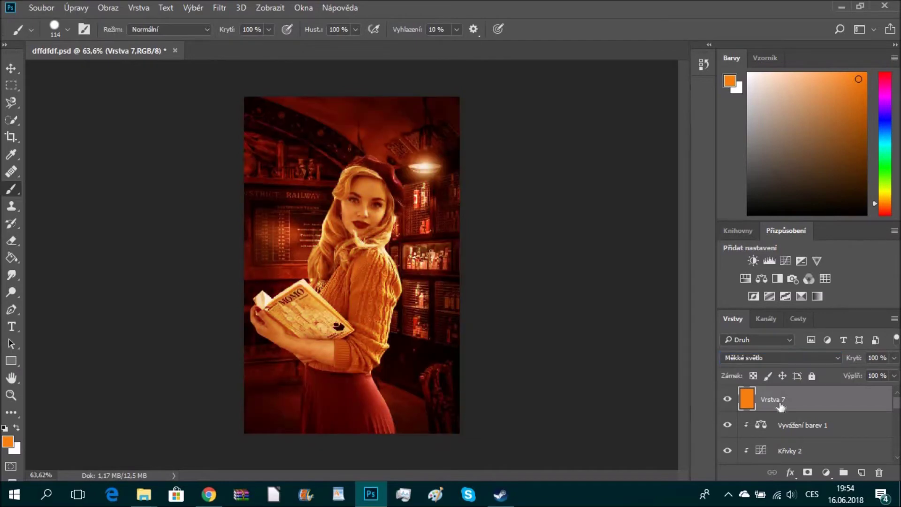
double_click(780, 406)
key(Return)
Add an empty Vrstva 8 above the orange layer, then reselect the orange layer.
key(b)
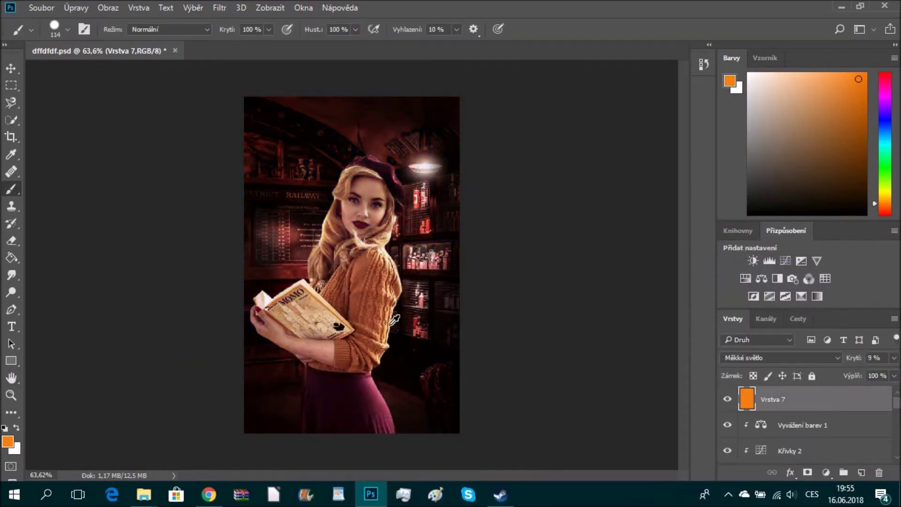
scroll(346, 263, up, 2)
scroll(346, 263, down, 2)
scroll(346, 263, up, 2)
scroll(346, 234, down, 1)
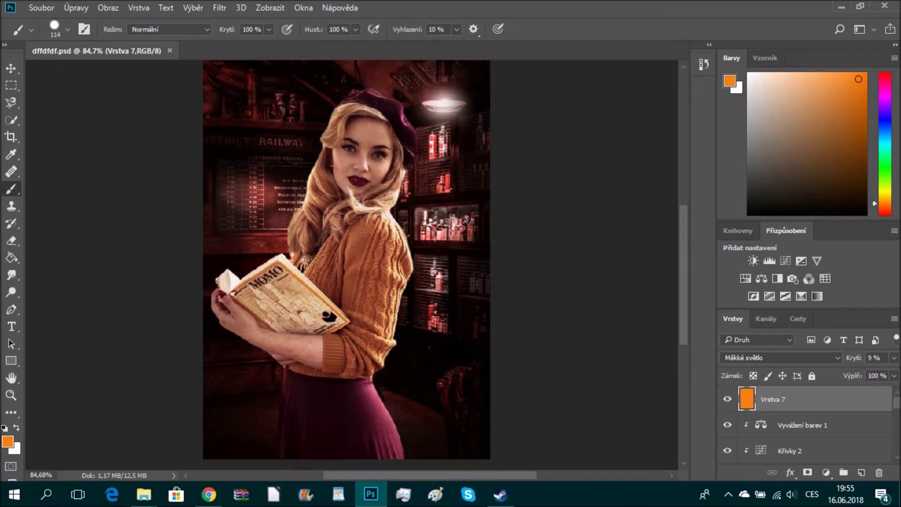
key(ctrl+shift+n)
key(Return)
click(769, 427)
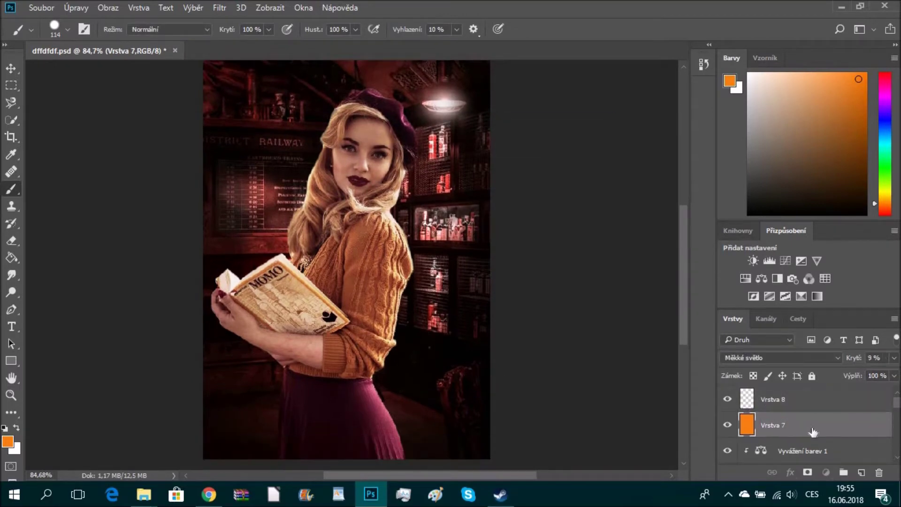
Paint soft white rim light along the beret and sweater edge.
drag(896, 410, 896, 422)
click(815, 422)
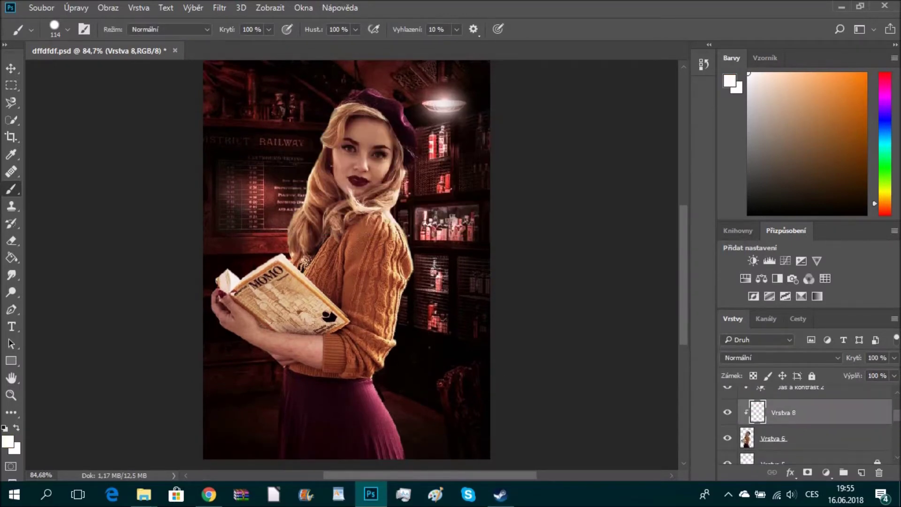
scroll(401, 64, up, 1)
right_click(403, 214)
key(Escape)
drag(375, 108, 403, 423)
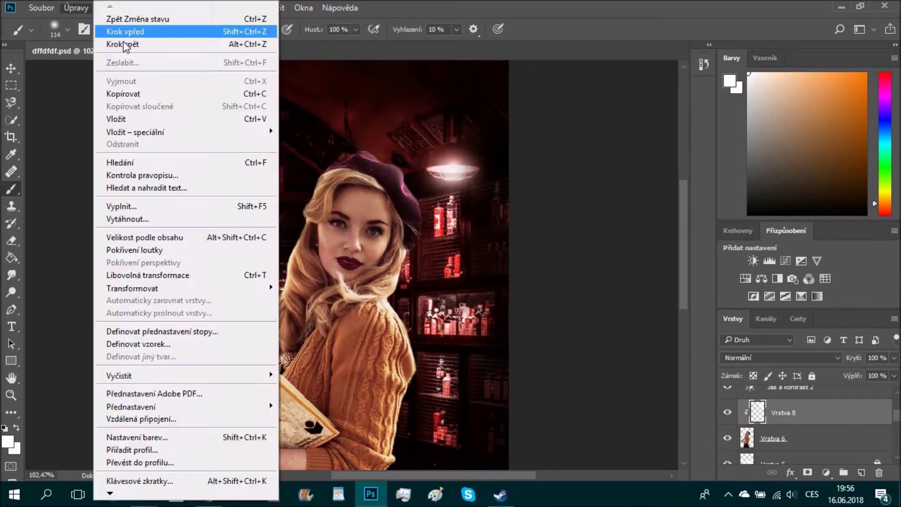
Undo the stray light strokes and erase excess highlight on the woman's layer.
click(123, 42)
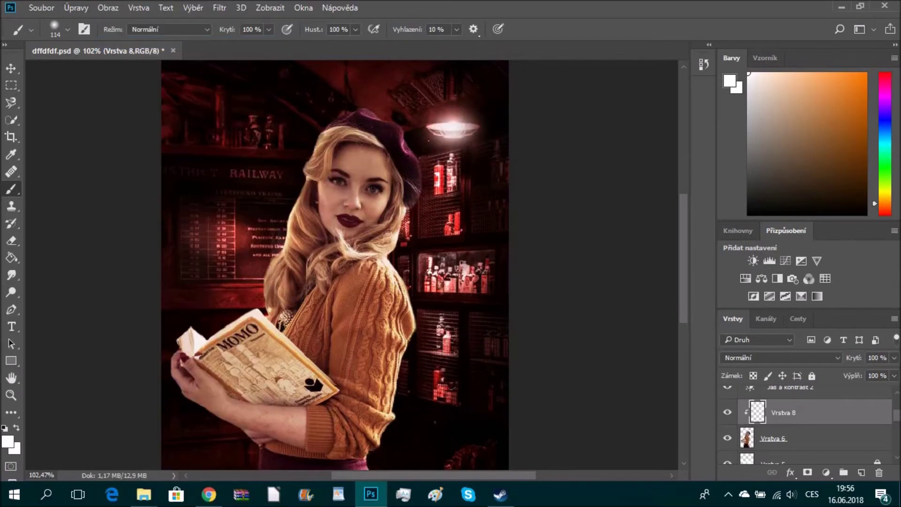
scroll(432, 388, down, 1)
scroll(432, 389, down, 3)
scroll(433, 388, down, 3)
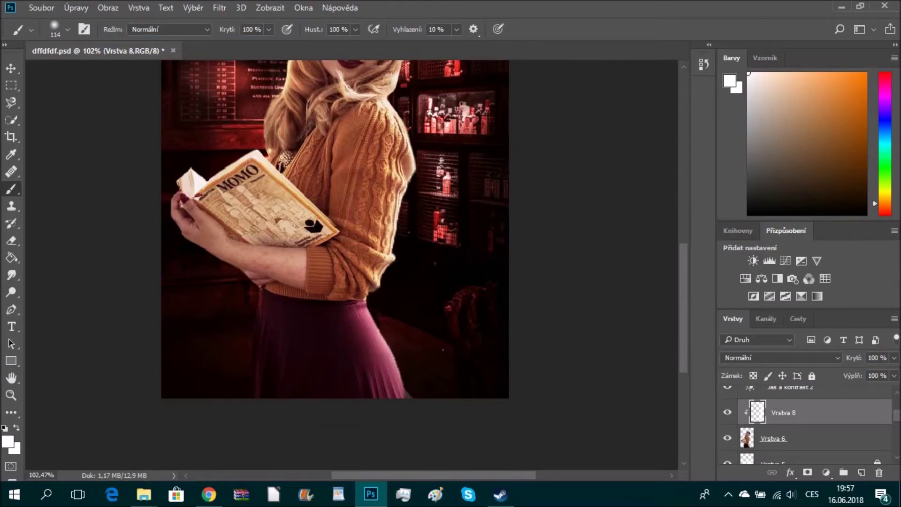
key(alt+bracketleft)
key(e)
scroll(433, 388, up, 5)
Add a Brightness/Contrast adjustment clipped to the woman with brightness -10.
key(ctrl+0)
click(752, 260)
drag(611, 130, 607, 133)
click(577, 267)
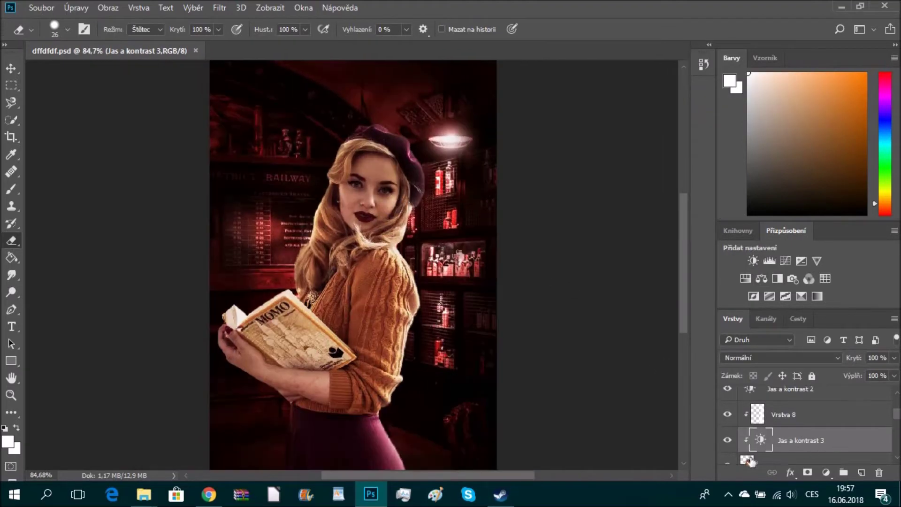
Dodge light areas on the woman's layer and erase excess highlights.
click(798, 459)
right_click(11, 292)
click(51, 273)
scroll(425, 177, up, 8)
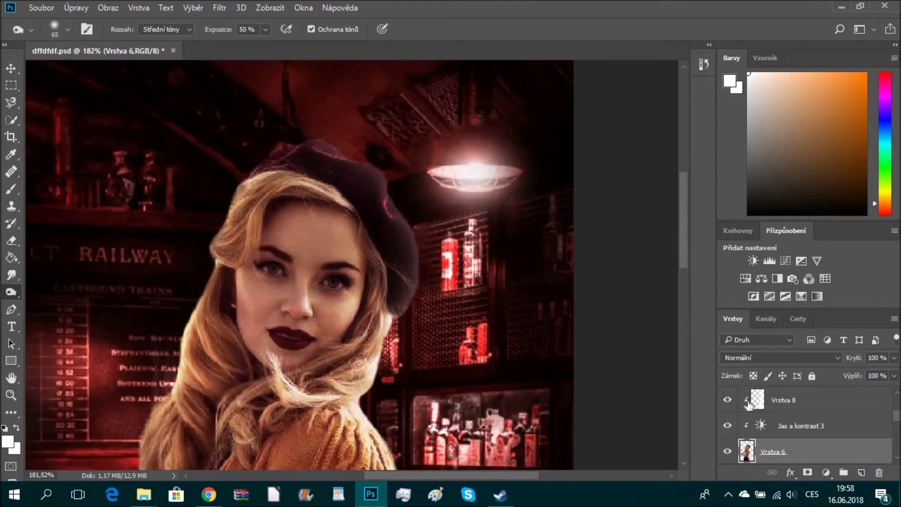
key(alt+bracketright)
key(alt+bracketright)
key(e)
key(b)
Add a new clipped glow layer above the woman with a 152-pixel brush.
right_click(488, 207)
key(Escape)
scroll(364, 141, up, 2)
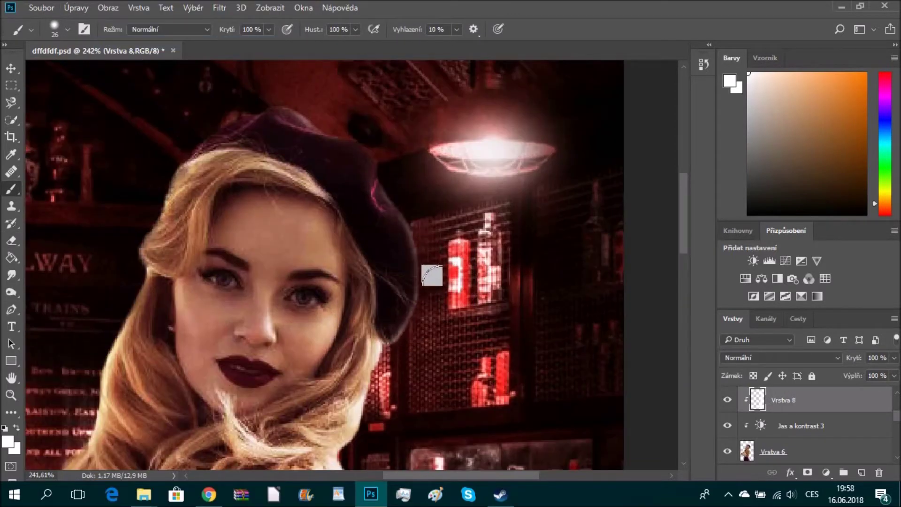
key(ctrl+0)
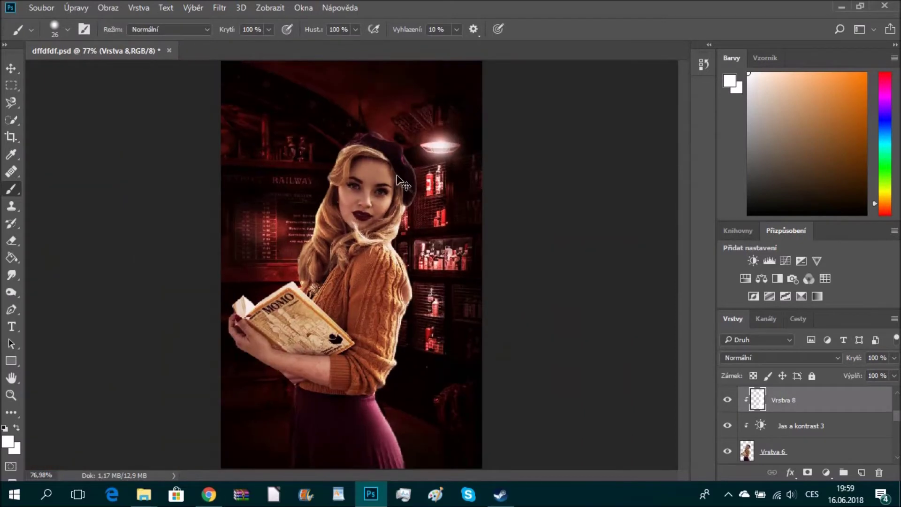
click(798, 451)
key(ctrl+shift+alt+n)
right_click(284, 183)
drag(358, 214, 407, 227)
key(Return)
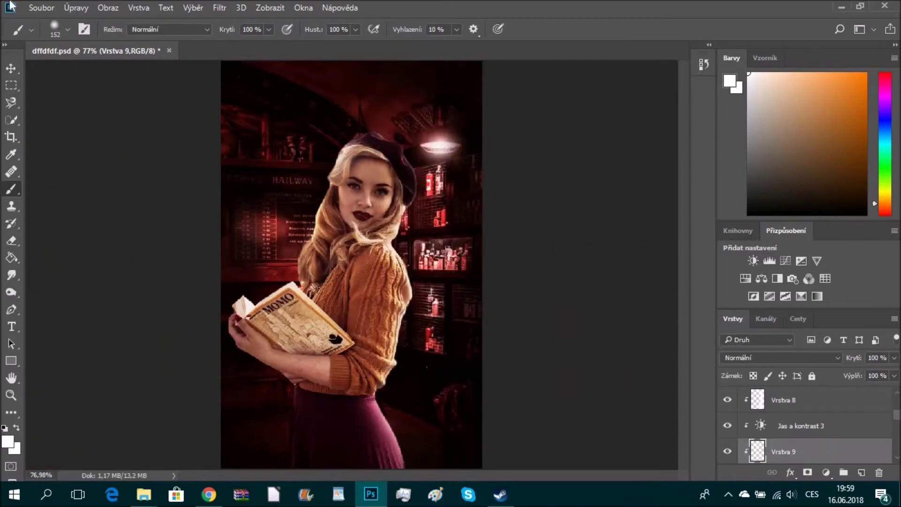
Move the white glow layer beneath the woman and enlarge it with Free Transform.
mouse_move(798, 452)
mouse_down()
mouse_move(798, 398)
mouse_move(806, 439)
mouse_move(798, 413)
mouse_up()
key(v)
key(ctrl+t)
drag(413, 313, 558, 459)
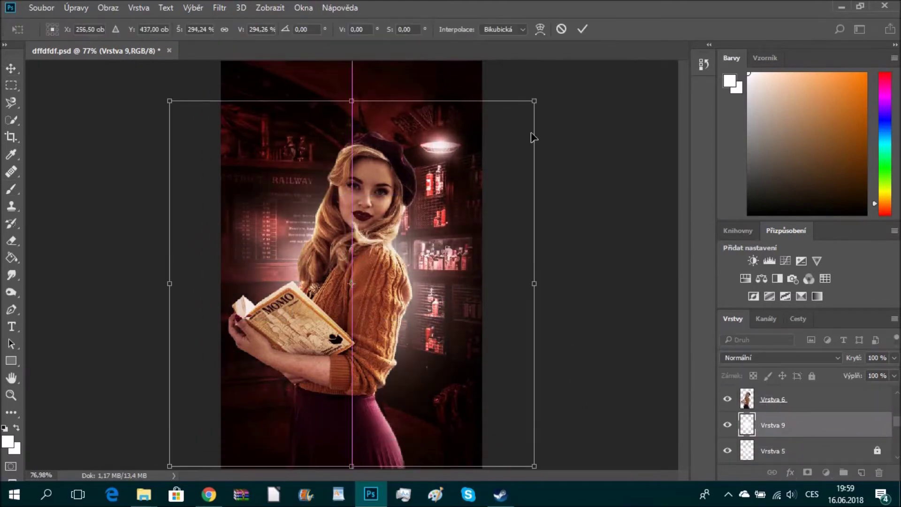
key(Return)
double_click(811, 425)
key(Escape)
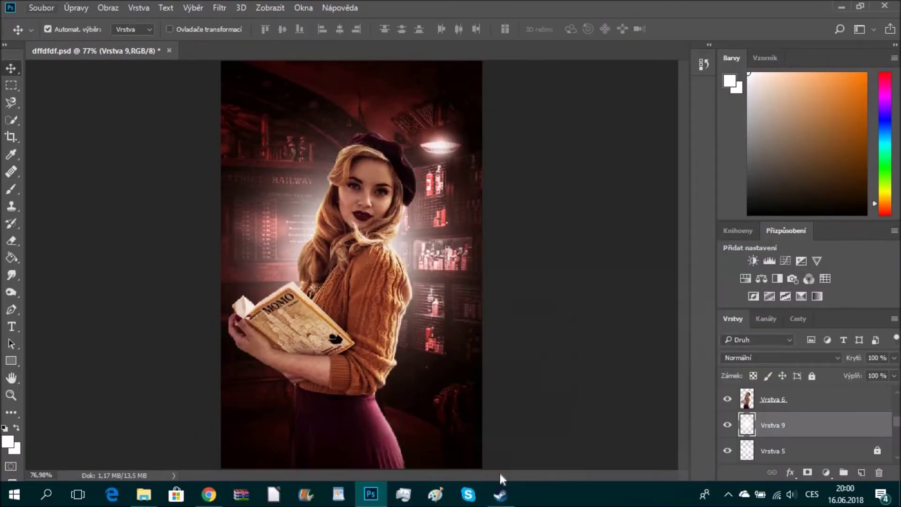
Duplicate the glow, reposition the copies behind her, and set one copy to 55% opacity.
key(ctrl+j)
drag(407, 180, 419, 244)
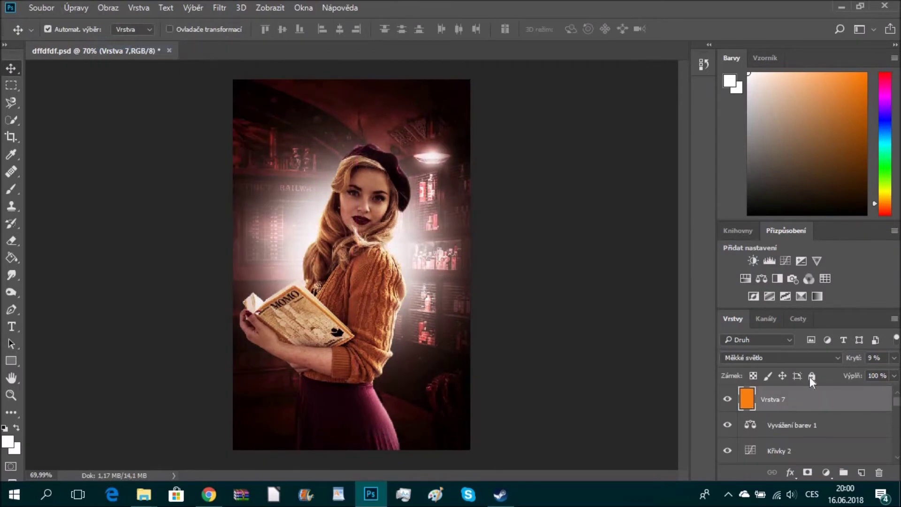
key(alt+bracketleft)
key(alt+bracketleft)
key(alt+bracketleft)
key(alt+bracketleft)
key(alt+bracketleft)
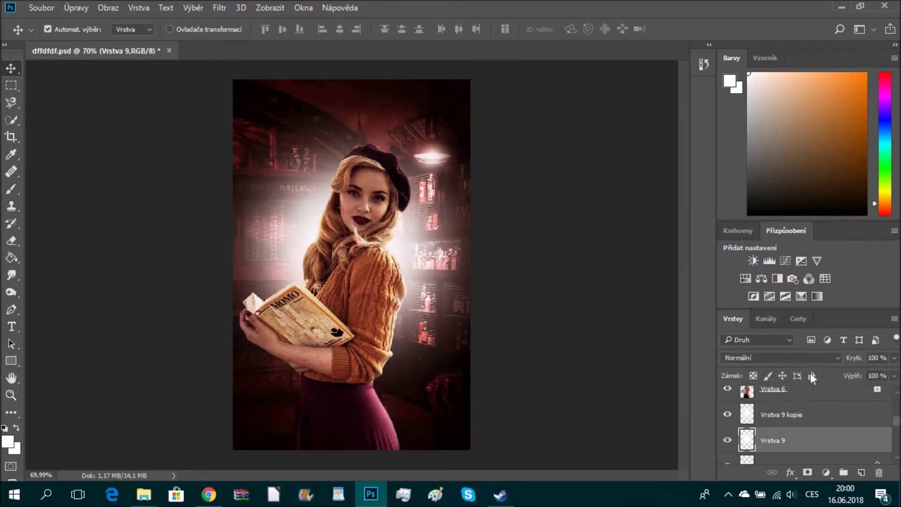
key(ctrl+j)
drag(413, 281, 423, 237)
right_click(499, 67)
click(568, 85)
text(55)
key(Return)
drag(408, 422, 418, 396)
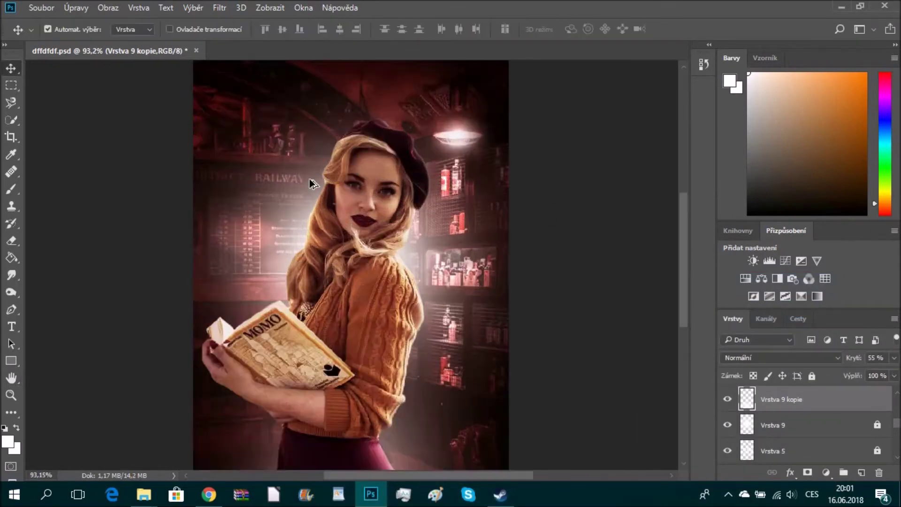
Move the new empty layer to the top of the layer stack.
scroll(798, 423, up, 2)
click(785, 399)
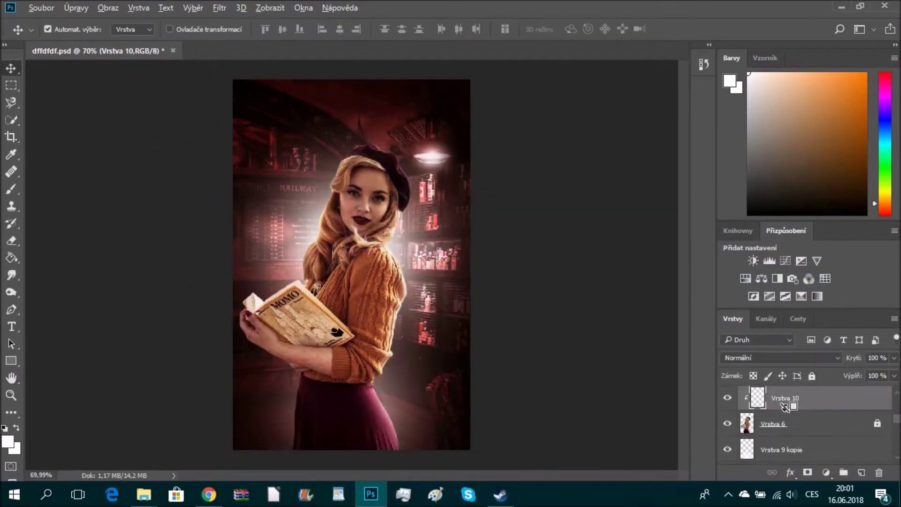
drag(784, 399, 779, 389)
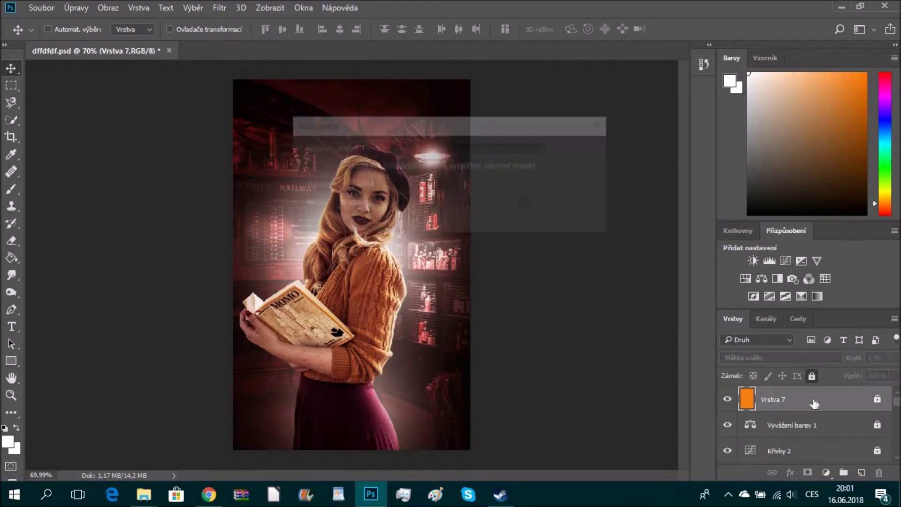
scroll(394, 192, up, 4)
scroll(394, 192, up, 3)
Delete the failed painted eye layer and create a fresh empty layer.
key(b)
right_click(376, 261)
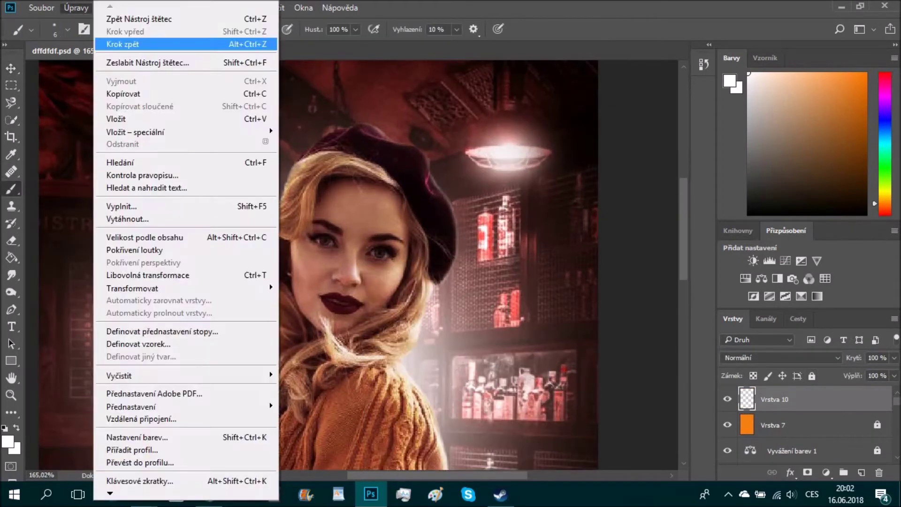
scroll(744, 358, down, 3)
scroll(744, 357, down, 6)
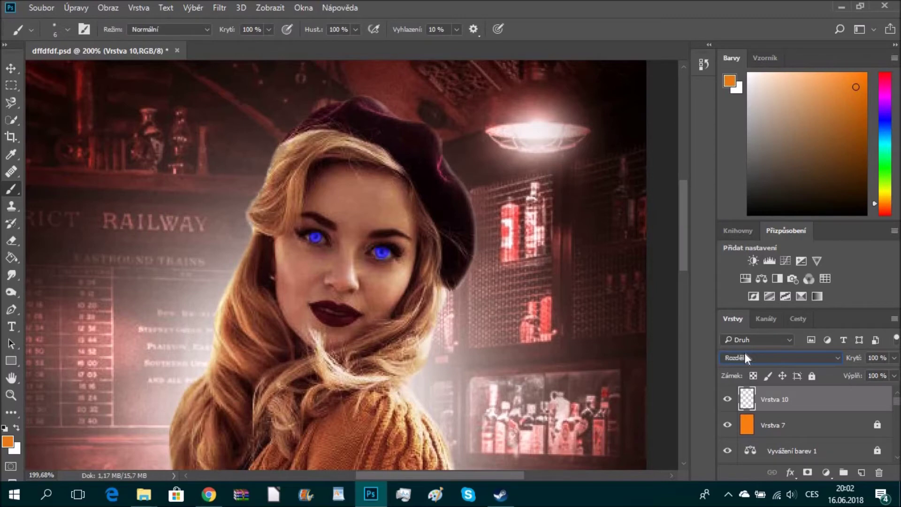
key(Delete)
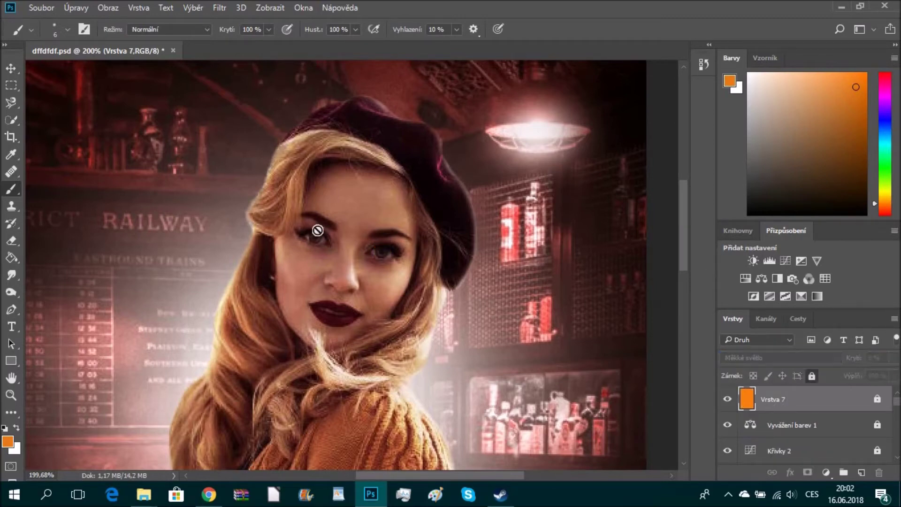
key(ctrl+shift+n)
key(Return)
Paint light over both irises with a size-4 brush and open the layer's blending options.
scroll(395, 259, up, 3)
right_click(492, 272)
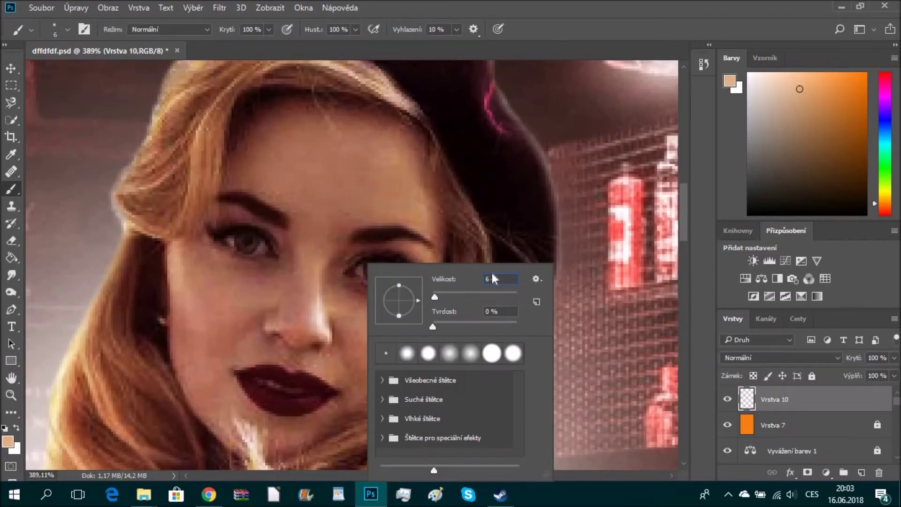
drag(257, 242, 247, 241)
click(383, 271)
scroll(765, 356, down, 5)
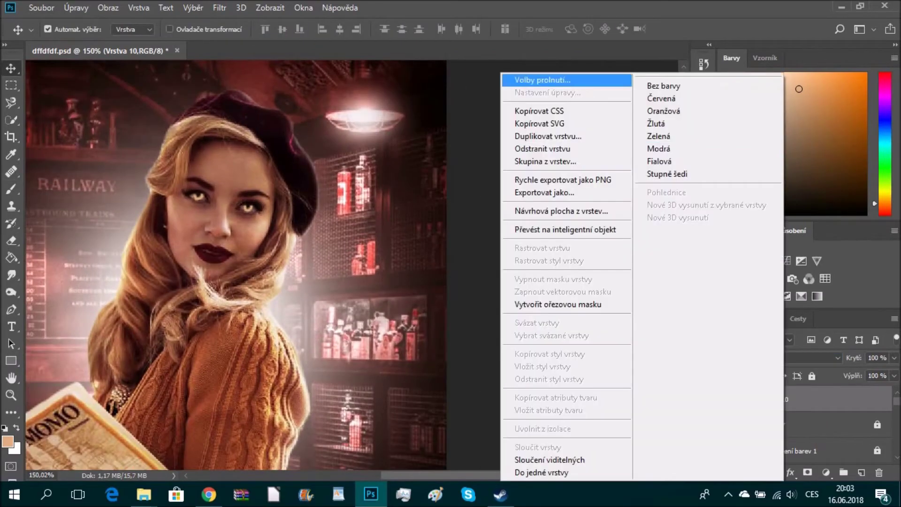
click(542, 80)
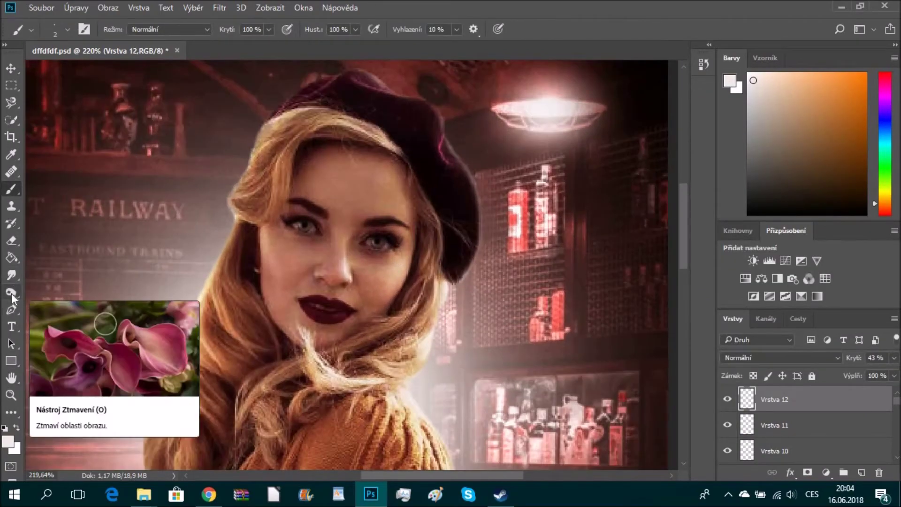
Burn the woman's face with a small brush to even out light and shadow.
click(11, 292)
scroll(354, 216, up, 2)
ctrl+click(354, 215)
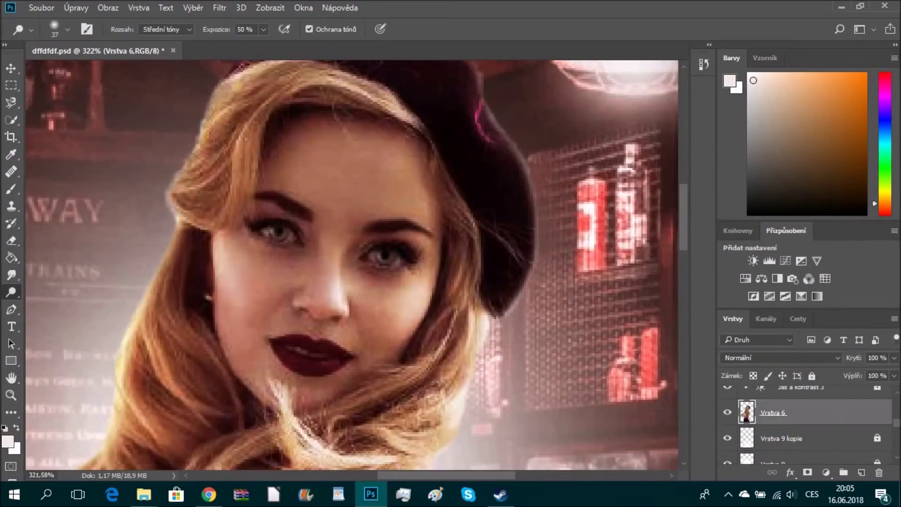
key(ctrl+0)
scroll(384, 105, up, 3)
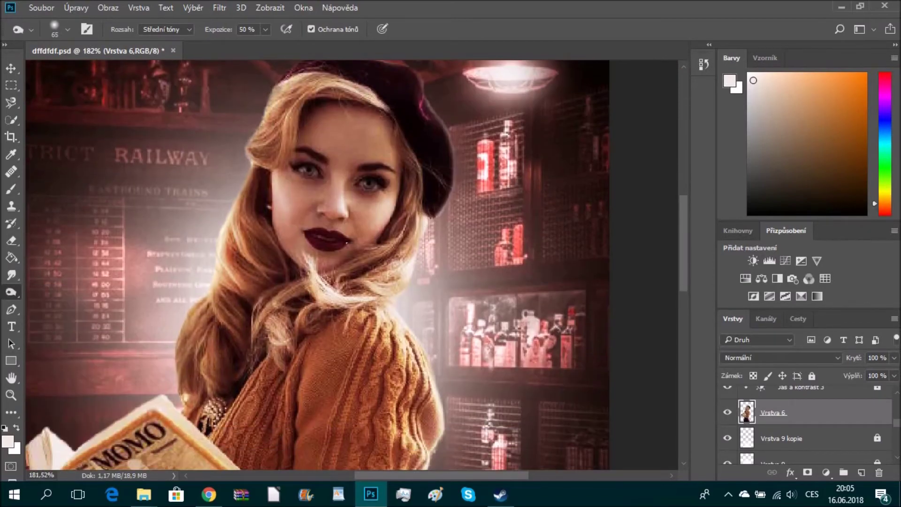
right_click(324, 218)
scroll(326, 209, up, 2)
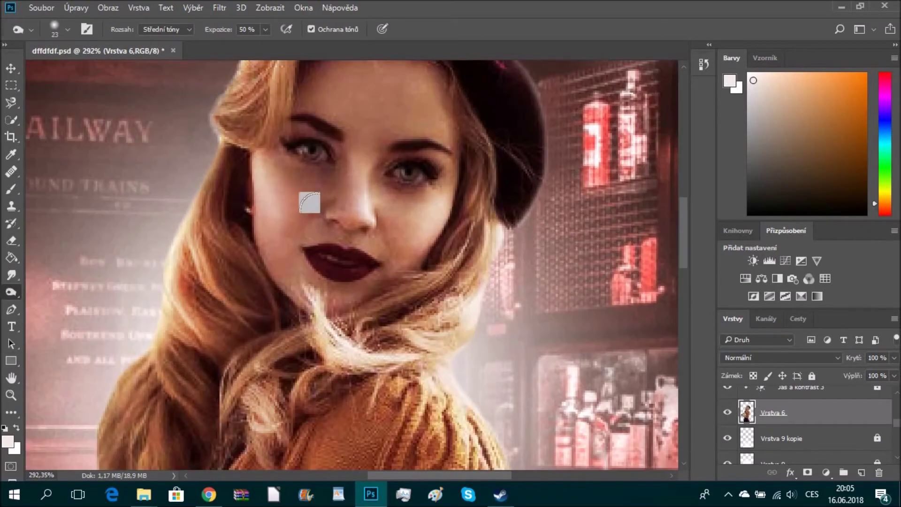
key(ctrl+0)
click(90, 9)
click(130, 40)
scroll(333, 225, up, 3)
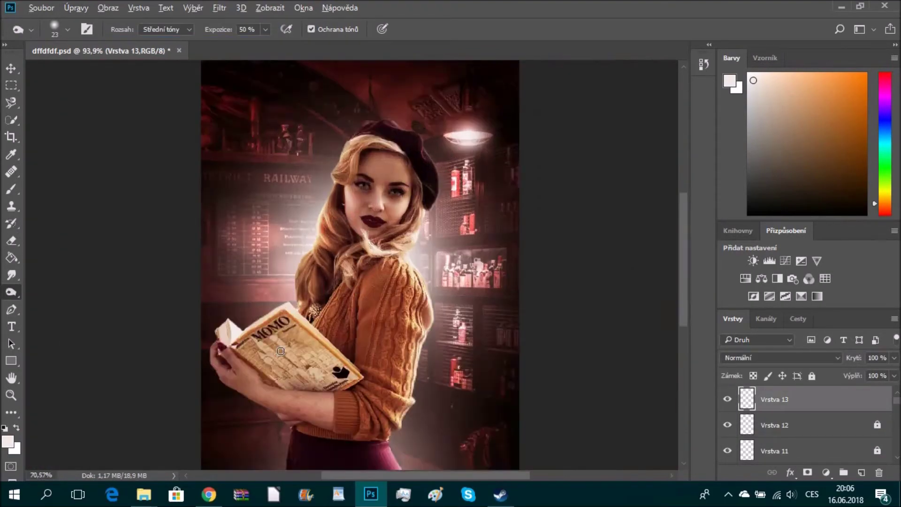
scroll(475, 269, up, 5)
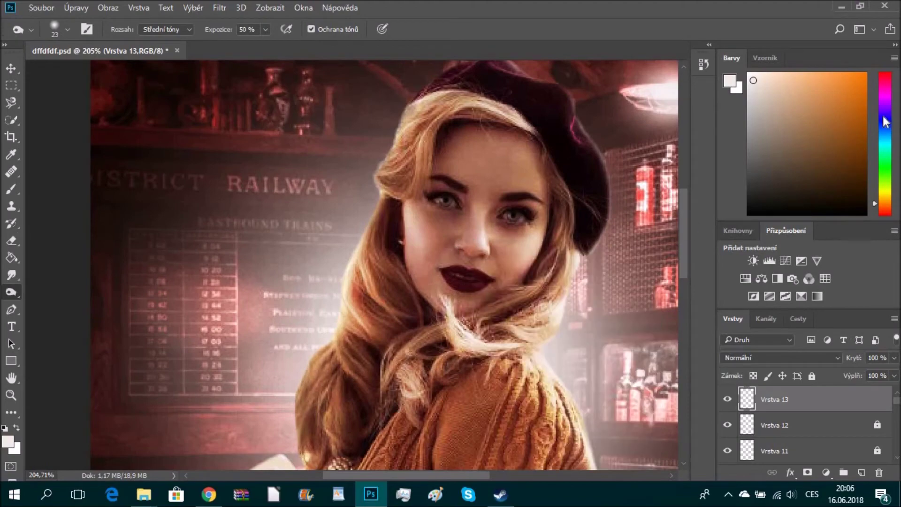
Try a dark lip-red colour layer in Bodové světlo mode, then delete it.
alt+click(470, 274)
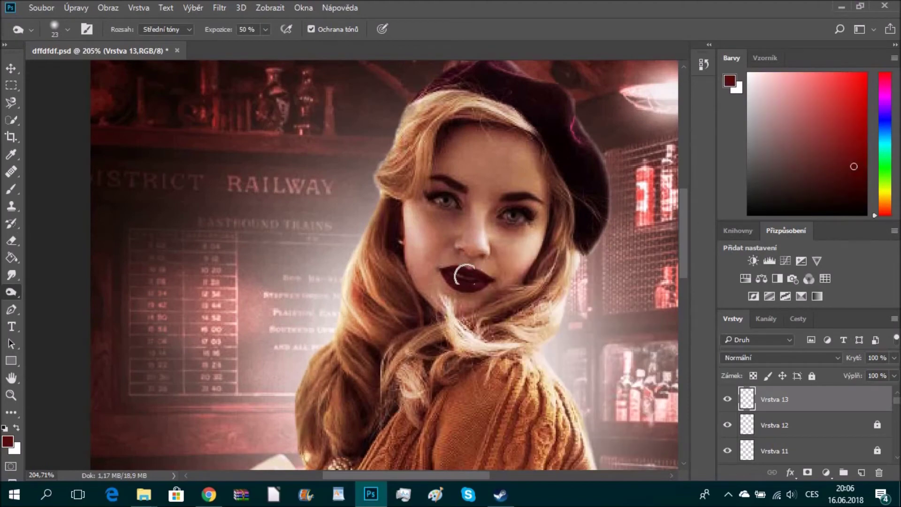
right_click(593, 298)
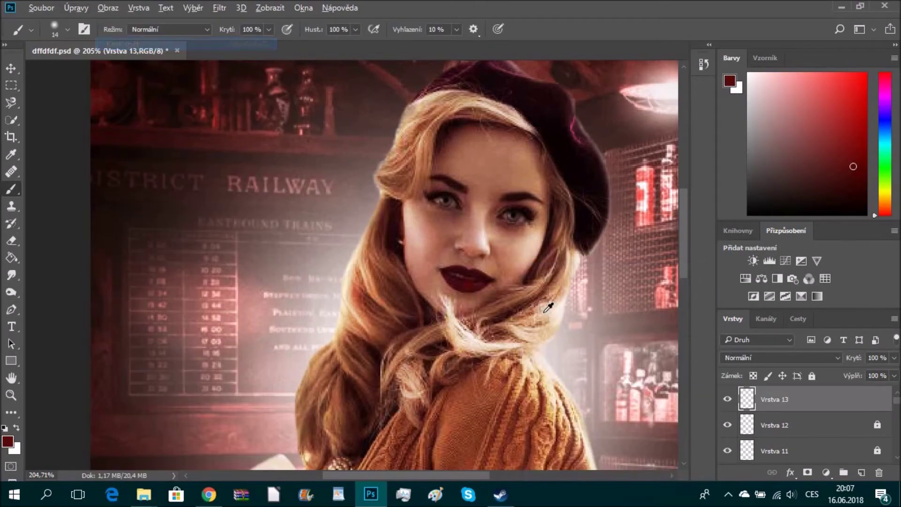
scroll(374, 258, up, 3)
key(ctrl+0)
scroll(761, 357, down, 5)
scroll(761, 356, down, 4)
scroll(761, 356, down, 4)
scroll(760, 357, down, 4)
right_click(784, 414)
click(556, 148)
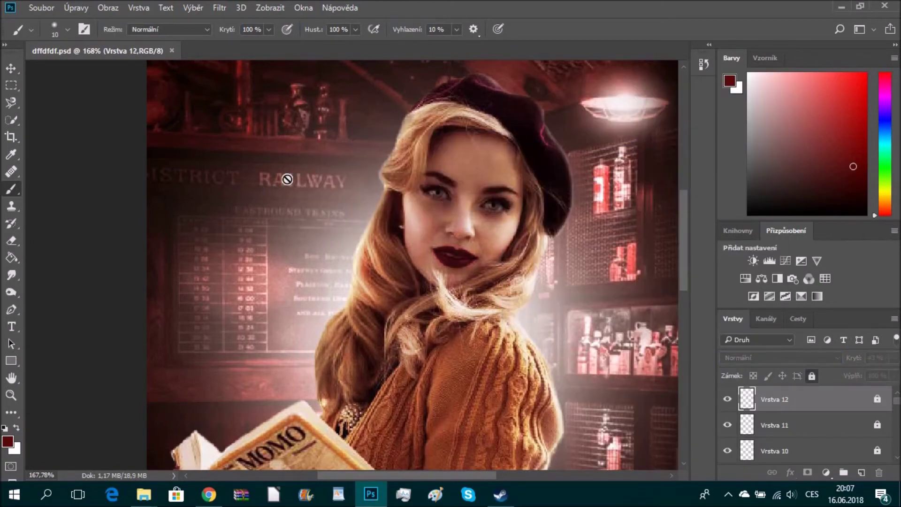
Soften the skin on her hands and arm on Vrstva 6 with the Blur tool.
scroll(369, 181, down, 3)
scroll(370, 181, up, 2)
scroll(757, 429, down, 3)
scroll(758, 430, down, 2)
click(758, 425)
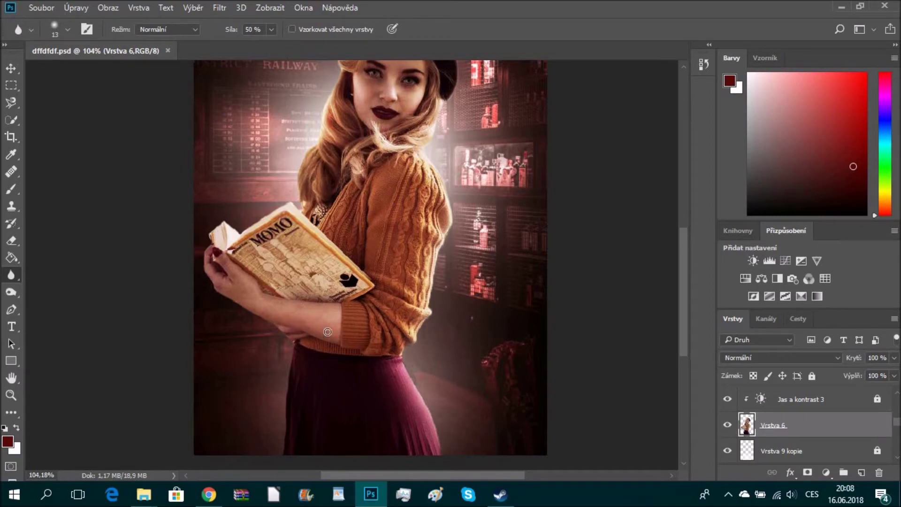
scroll(327, 336, up, 2)
scroll(301, 351, up, 2)
key(bracketright)
key(bracketright)
key(bracketright)
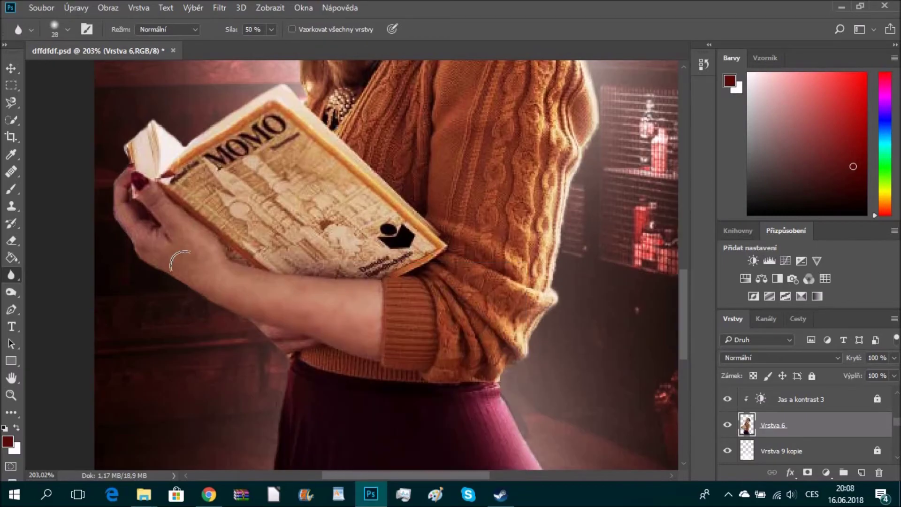
scroll(144, 277, down, 3)
scroll(144, 277, up, 2)
scroll(140, 282, down, 2)
key(bracketleft)
key(bracketleft)
scroll(335, 188, up, 3)
Create a new layer and paint a white spot for the head glow.
key(ctrl+shift+n)
key(Return)
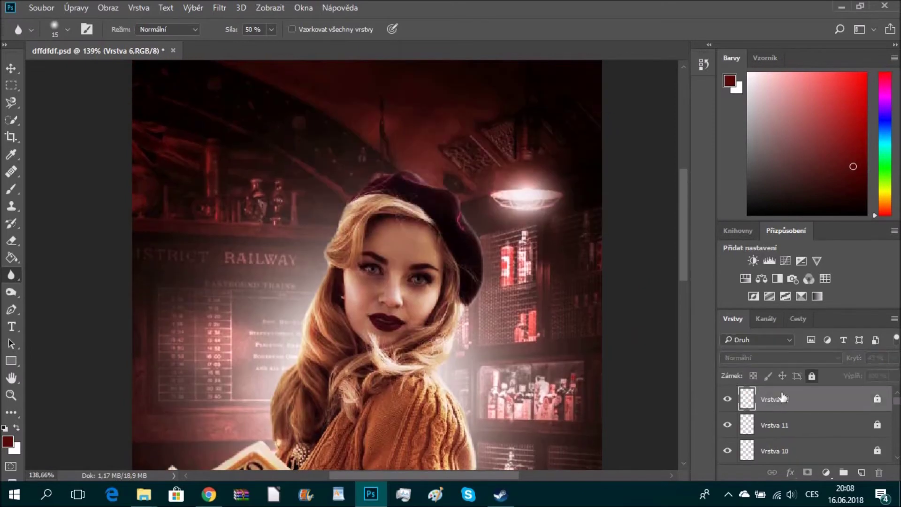
key(bracketright)
key(bracketright)
key(bracketright)
click(271, 202)
key(ctrl+t)
Paint a white glow beside her head and enlarge it over the upper left.
drag(216, 145, 136, 105)
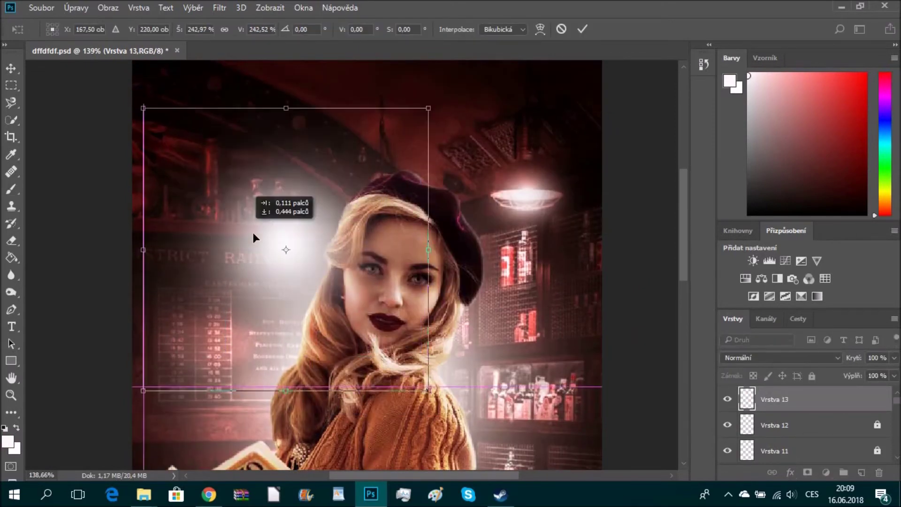
key(Return)
scroll(306, 160, down, 1)
key(ctrl+t)
drag(306, 160, 291, 193)
Streak the glow with a Motion Blur filter.
click(587, 27)
key(ctrl+alt+f)
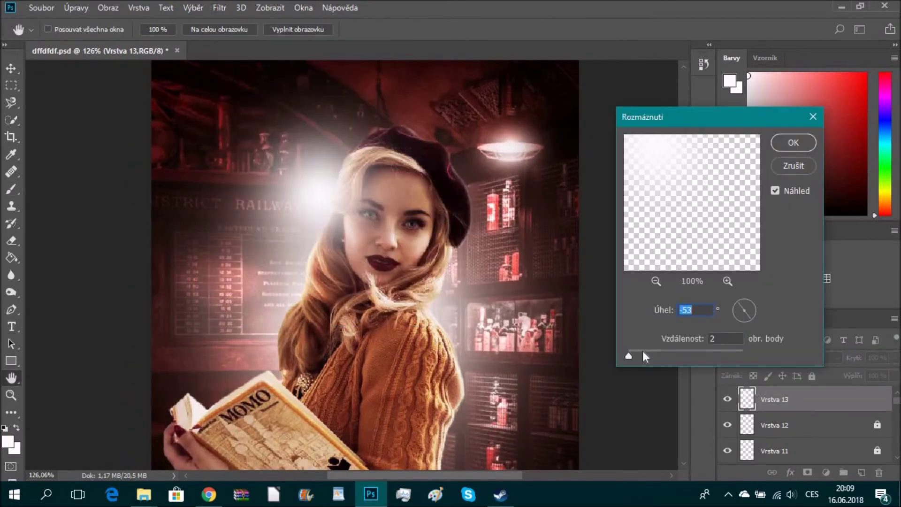
click(793, 142)
scroll(389, 244, down, 3)
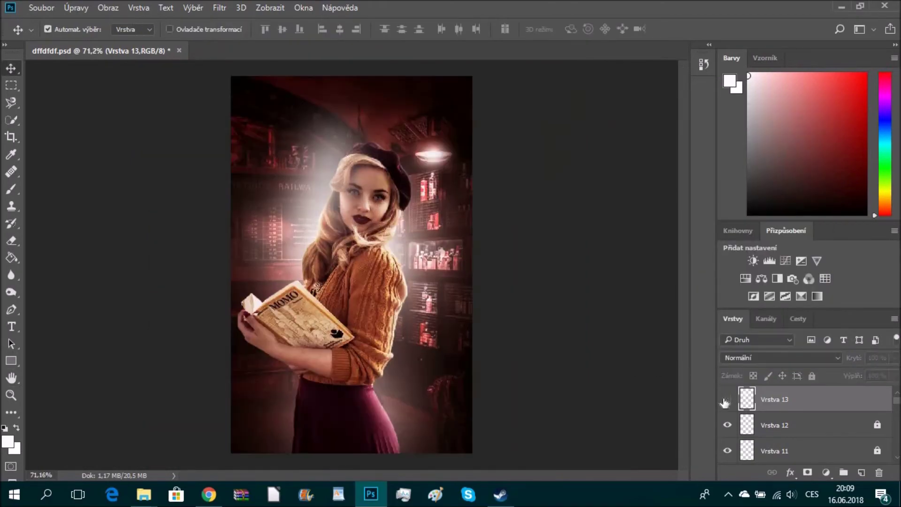
scroll(389, 245, up, 3)
Erase excess glow with an enlarged eraser.
key(e)
key(bracketright)
key(bracketright)
key(bracketright)
scroll(422, 282, down, 3)
scroll(441, 318, up, 2)
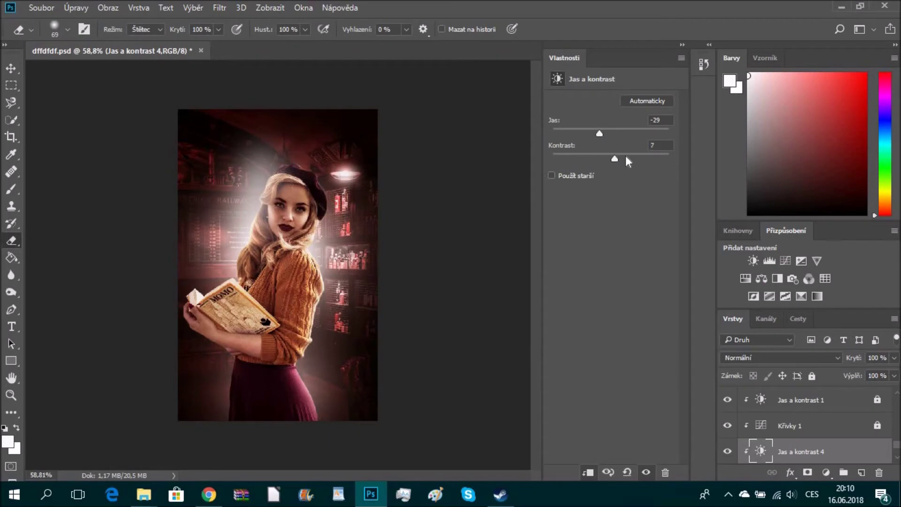
scroll(352, 263, up, 2)
scroll(386, 336, down, 1)
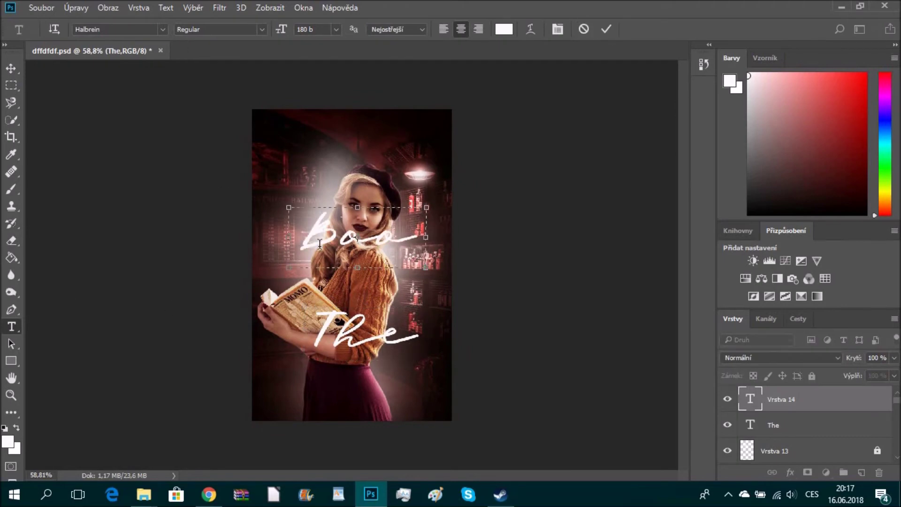
Widen the 'Book Thief' text box onto one line and set it in Journey to Thailand.
drag(157, 233, 141, 237)
key(ctrl+a)
click(162, 29)
scroll(346, 136, down, 3)
scroll(253, 234, down, 15)
scroll(254, 251, down, 3)
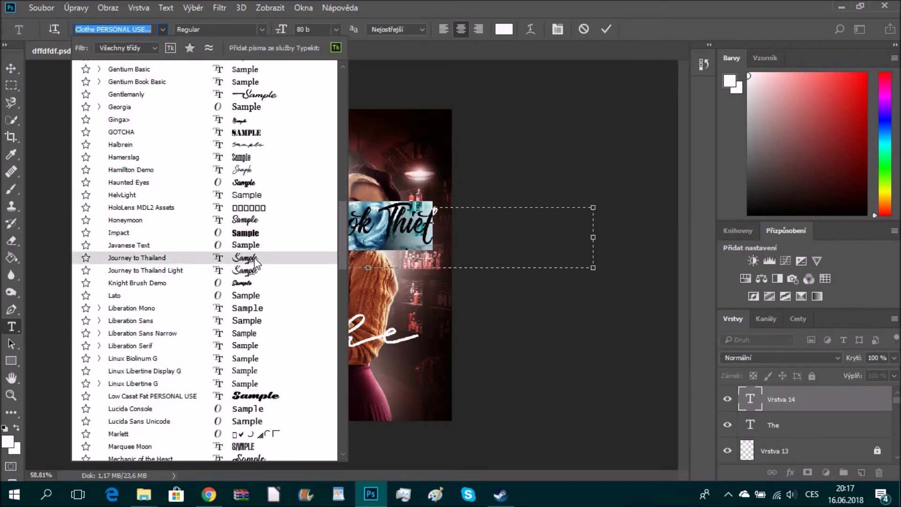
click(255, 263)
Set 'The' in Journey to Thailand too, placing it just above 'Book Thief' below the book.
drag(362, 282, 362, 370)
double_click(750, 425)
click(162, 29)
click(141, 70)
key(ctrl+Return)
key(v)
drag(338, 300, 327, 229)
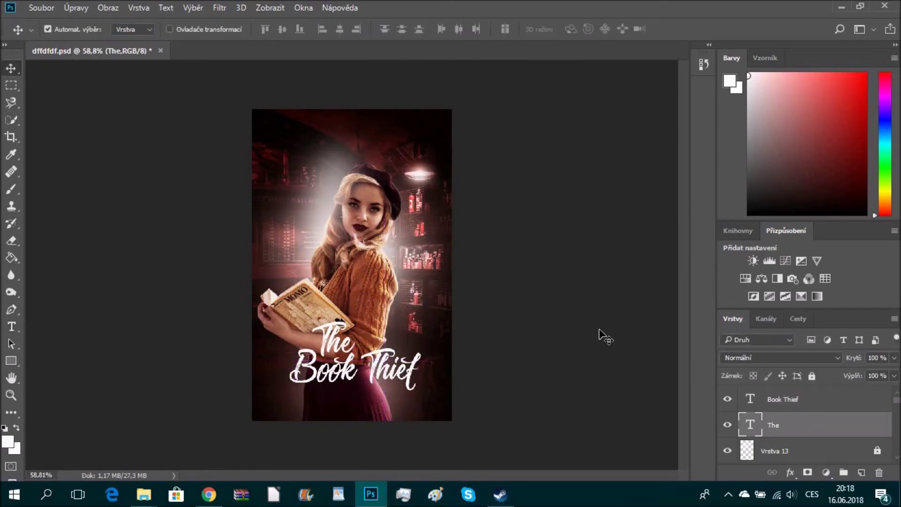
drag(336, 341, 361, 334)
Enlarge 'Book Thief' to 103 pt and add a pale pink tint layer above it.
double_click(352, 382)
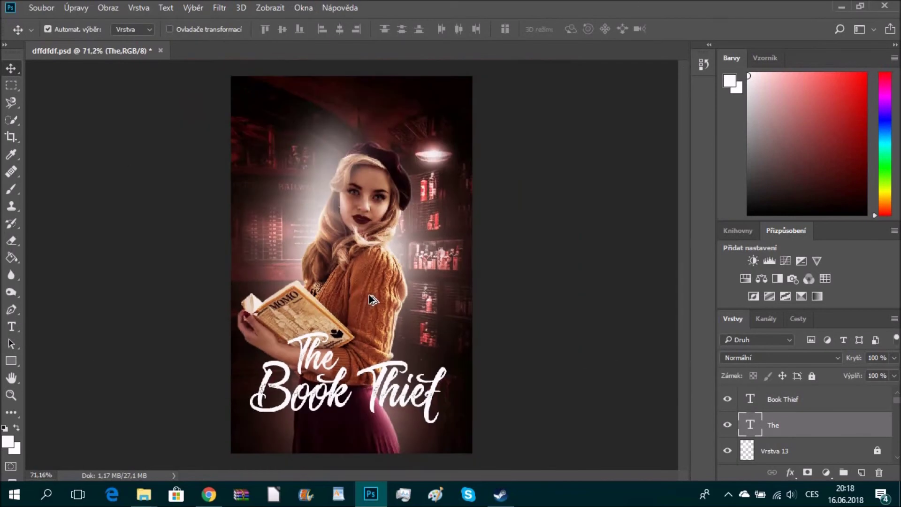
key(ctrl+shift+period)
key(ctrl+shift+period)
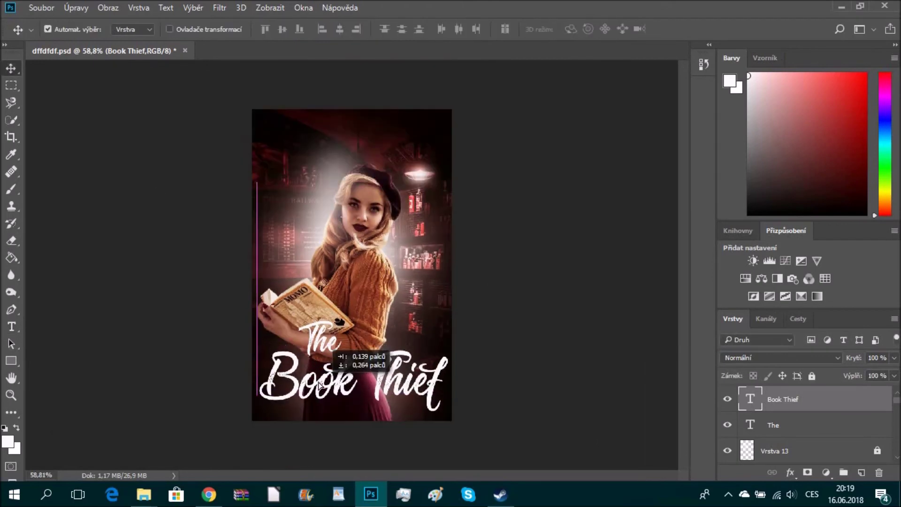
click(793, 408)
key(ctrl+shift+alt+n)
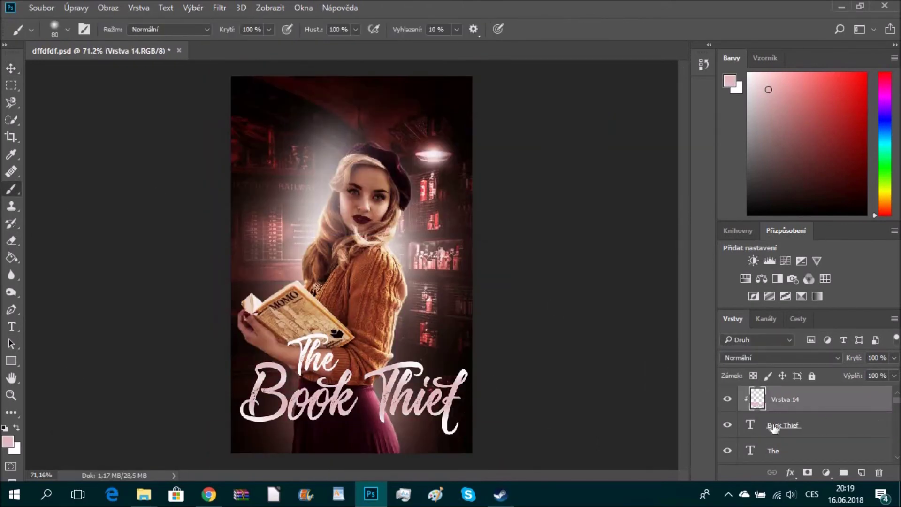
click(577, 144)
Clip the duplicated pink layer and give 'Book Thief' Bevel & Emboss, Satin and Drop Shadow.
key(ctrl+bracketleft)
scroll(807, 423, up, 1)
click(807, 424)
double_click(826, 424)
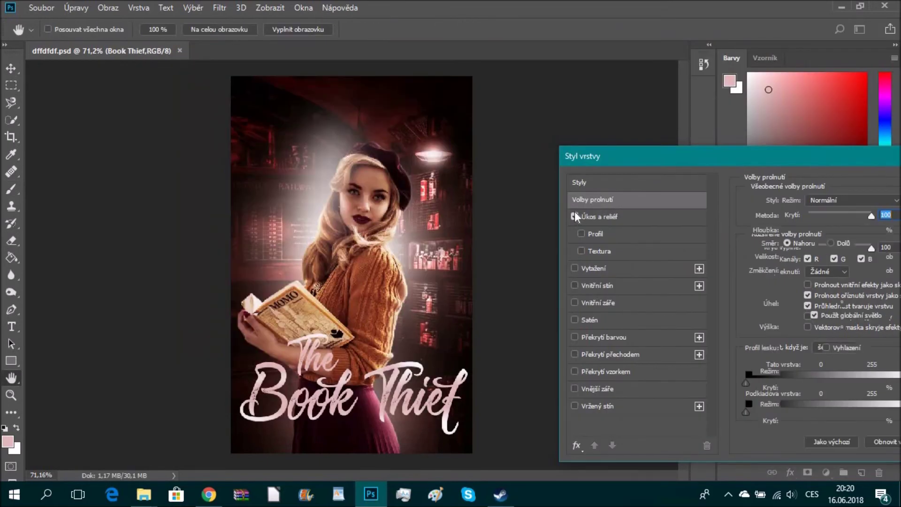
click(574, 216)
click(556, 287)
click(563, 372)
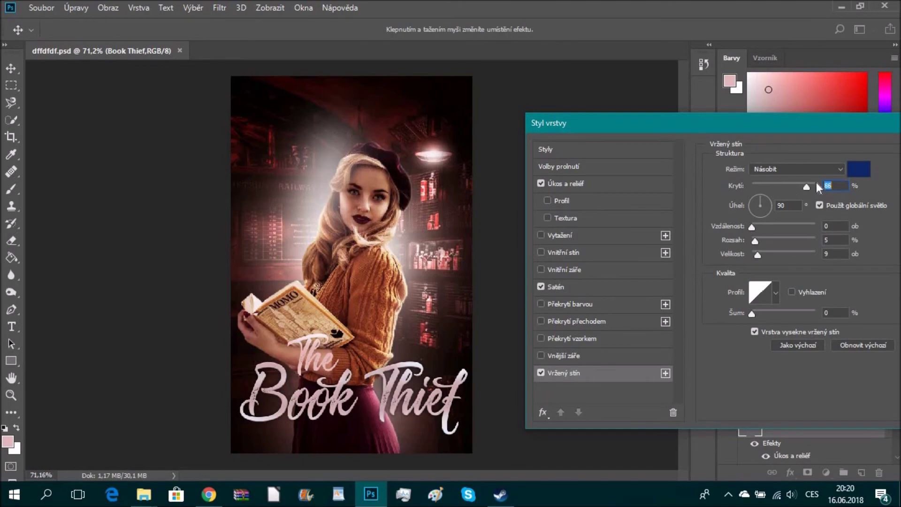
key(Return)
Copy the 'Book Thief' layer style and paste it onto 'The'.
right_click(789, 451)
click(663, 60)
key(Return)
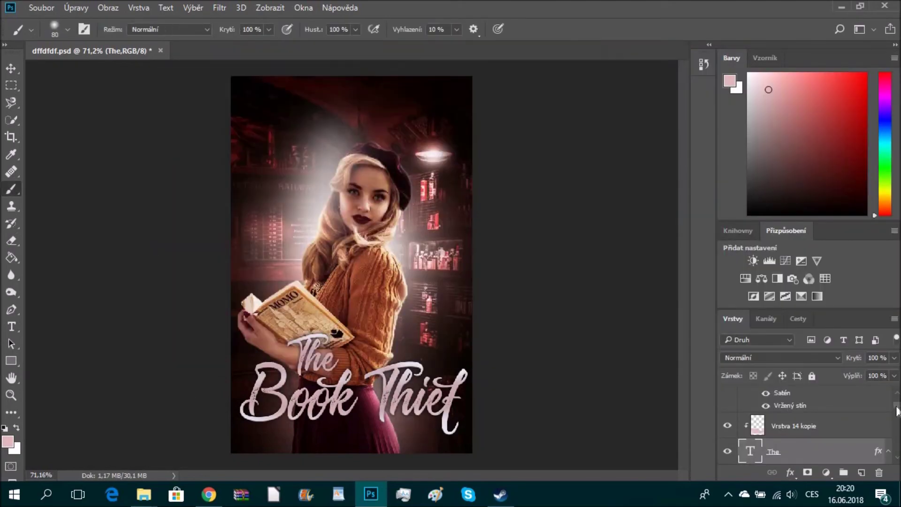
click(888, 451)
double_click(769, 441)
key(Return)
scroll(331, 363, up, 3)
scroll(330, 363, down, 3)
scroll(827, 422, down, 1)
key(t)
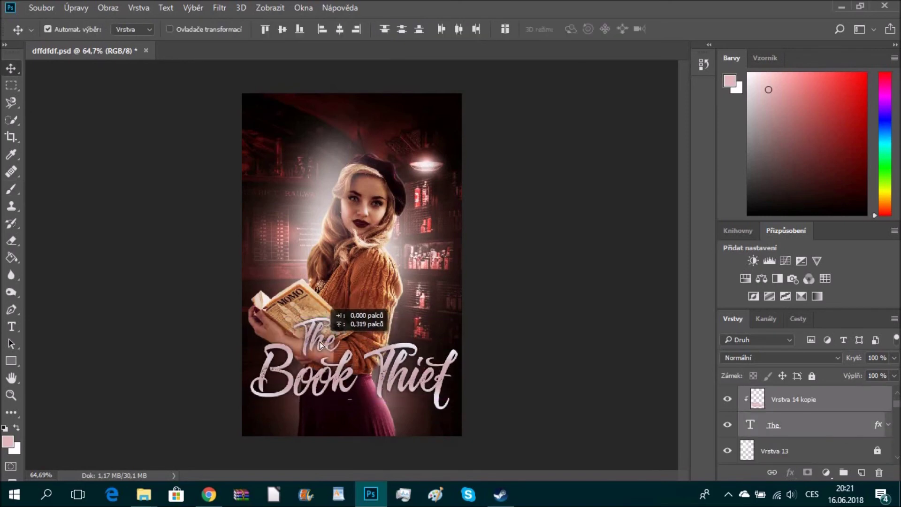
scroll(352, 262, up, 1)
Add an AUTHOR text line under the title in Futurist Fixed-width.
drag(288, 181, 437, 205)
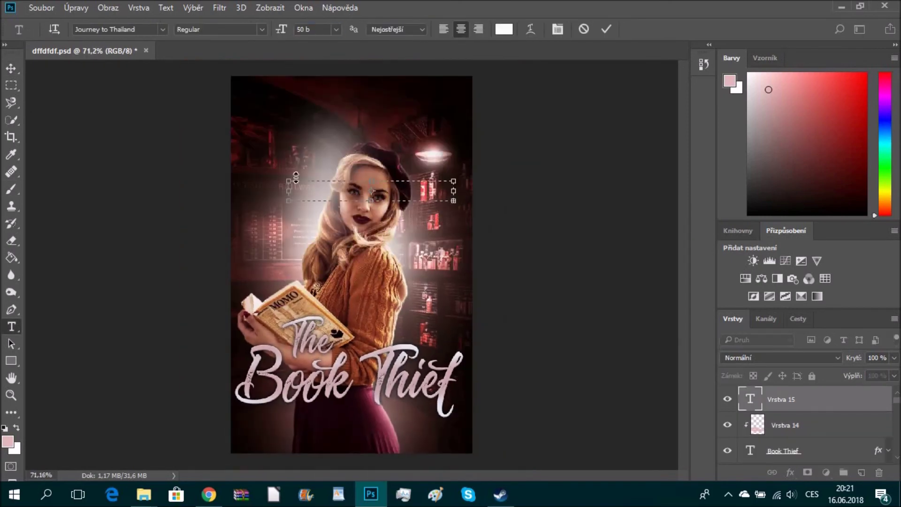
click(172, 72)
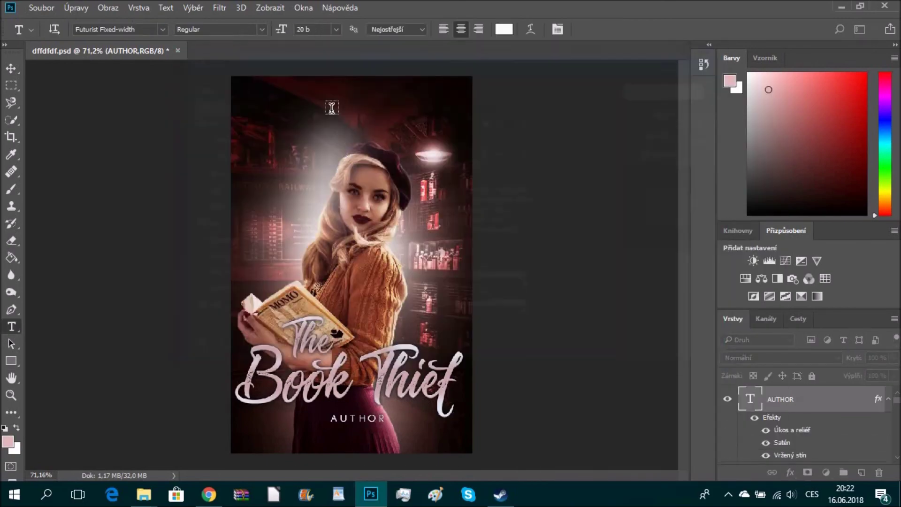
key(v)
Nudge 'The' slightly right into place and save the document.
alt+scroll(329, 366, up, 3)
click(413, 398)
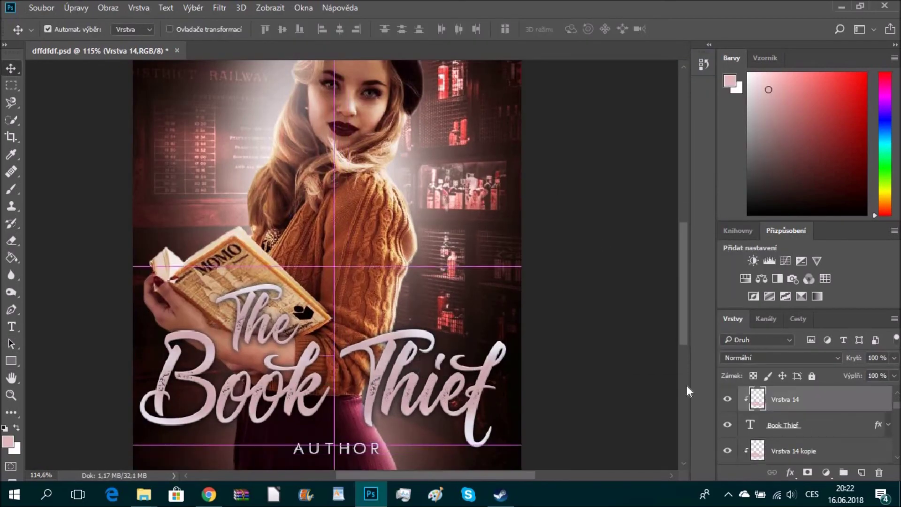
scroll(412, 398, down, 2)
scroll(182, 187, down, 2)
scroll(357, 234, up, 3)
mouse_move(316, 329)
mouse_down()
mouse_move(386, 337)
mouse_move(331, 334)
mouse_up()
scroll(331, 335, down, 2)
scroll(331, 335, down, 2)
scroll(373, 254, down, 2)
scroll(331, 329, up, 2)
drag(319, 328, 321, 329)
key(ctrl+s)
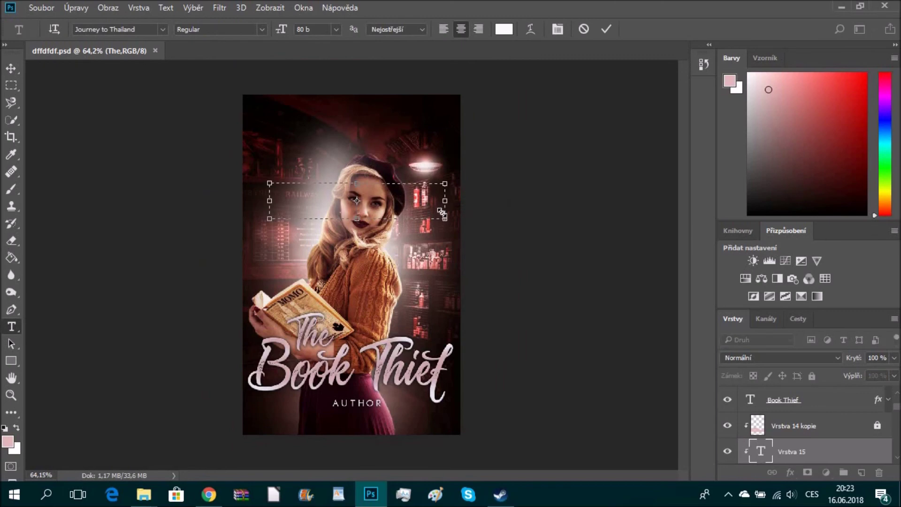
Add the designer's graphics credit with year 2018, wrapped to two lines at 15% opacity.
click(807, 406)
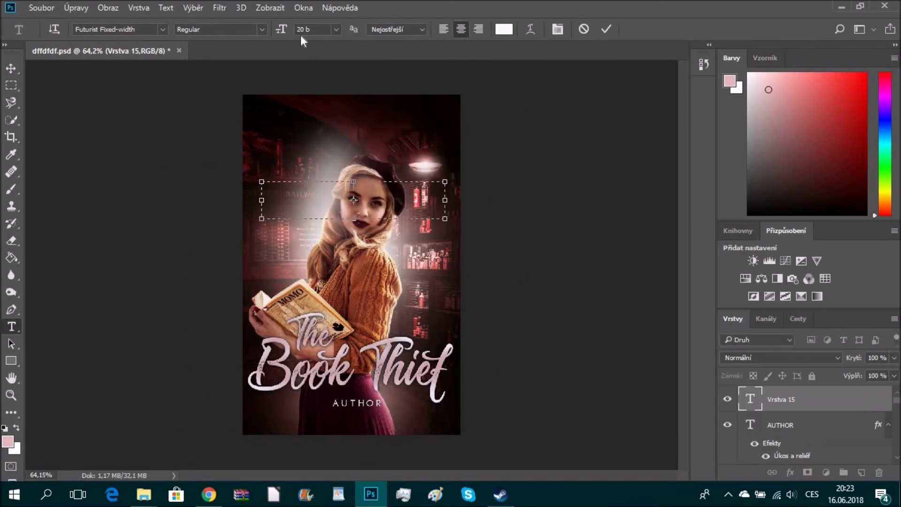
text(GRAPHICS BY FALLENGRACEX 2018)
key(ctrl+Return)
key(v)
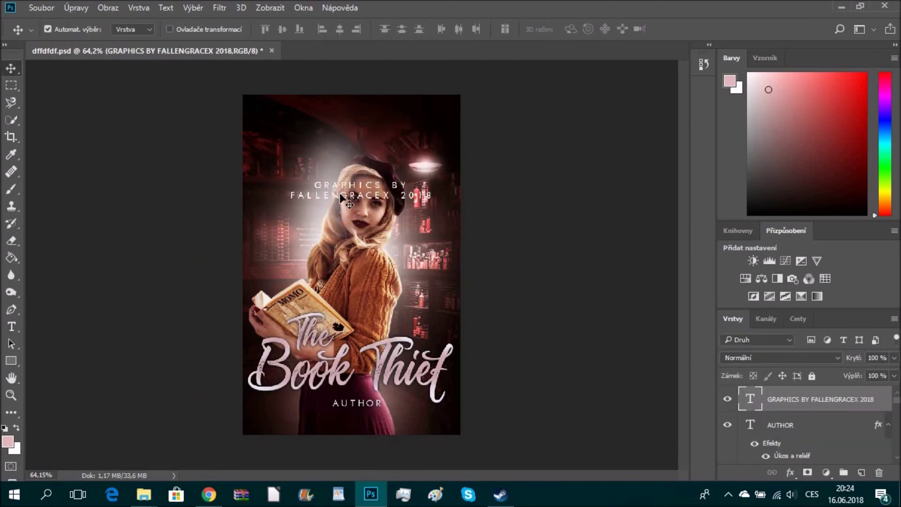
drag(341, 197, 336, 115)
double_click(368, 113)
scroll(350, 95, up, 3)
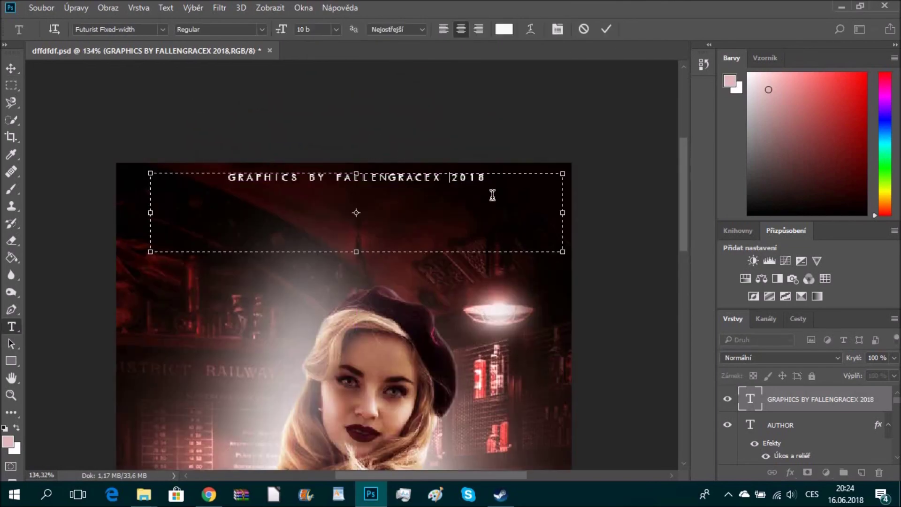
drag(564, 170, 469, 171)
key(ctrl+0)
key(ctrl+Return)
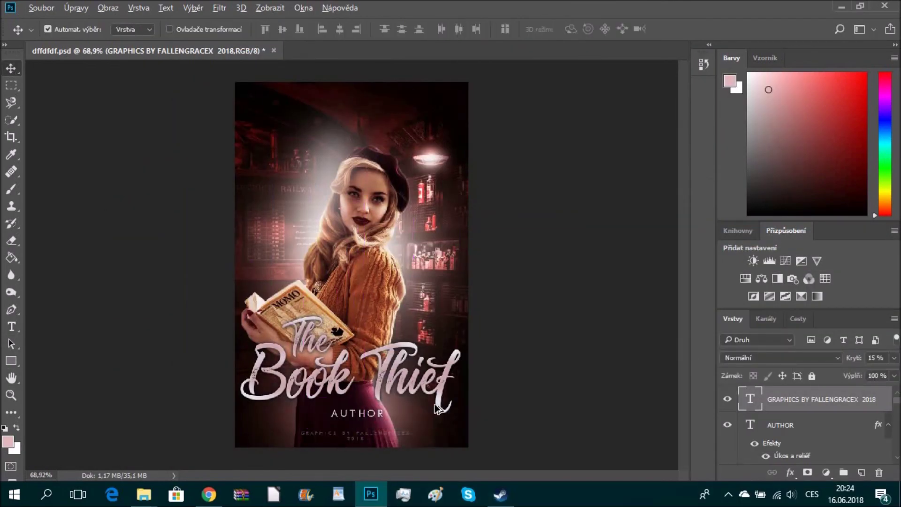